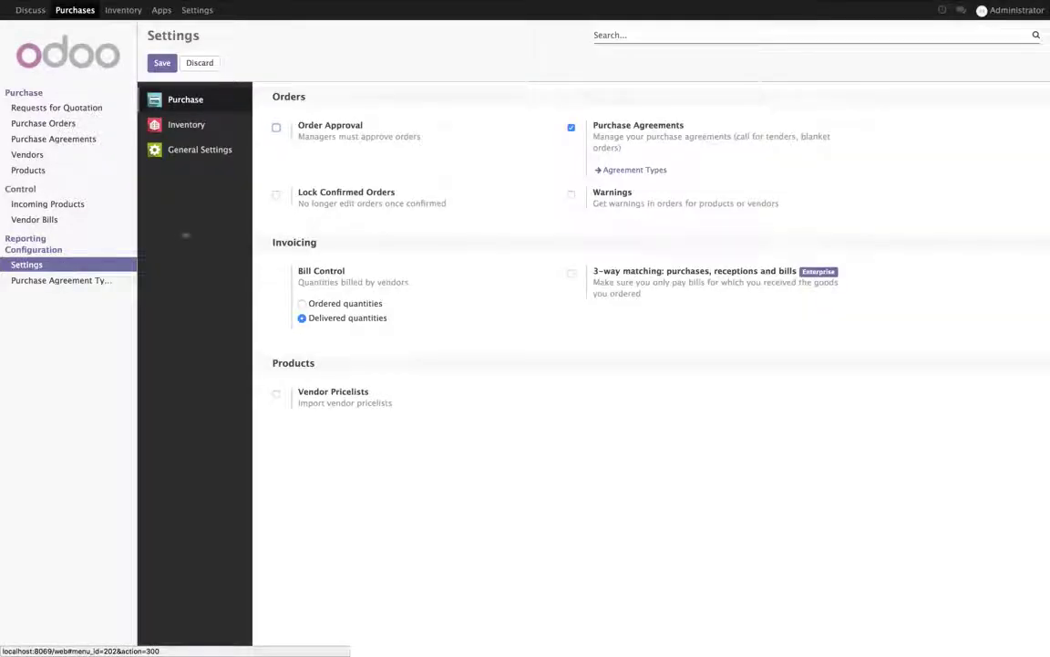
pyautogui.moveTo(595, 128); pyautogui.dragTo(657, 160)
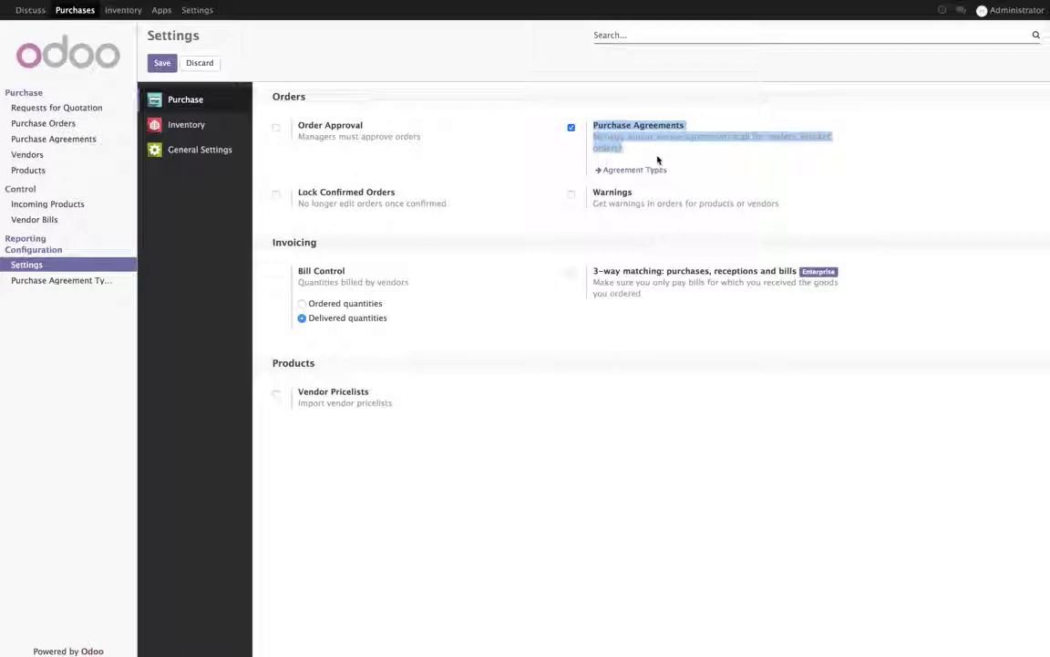
pyautogui.click(720, 164)
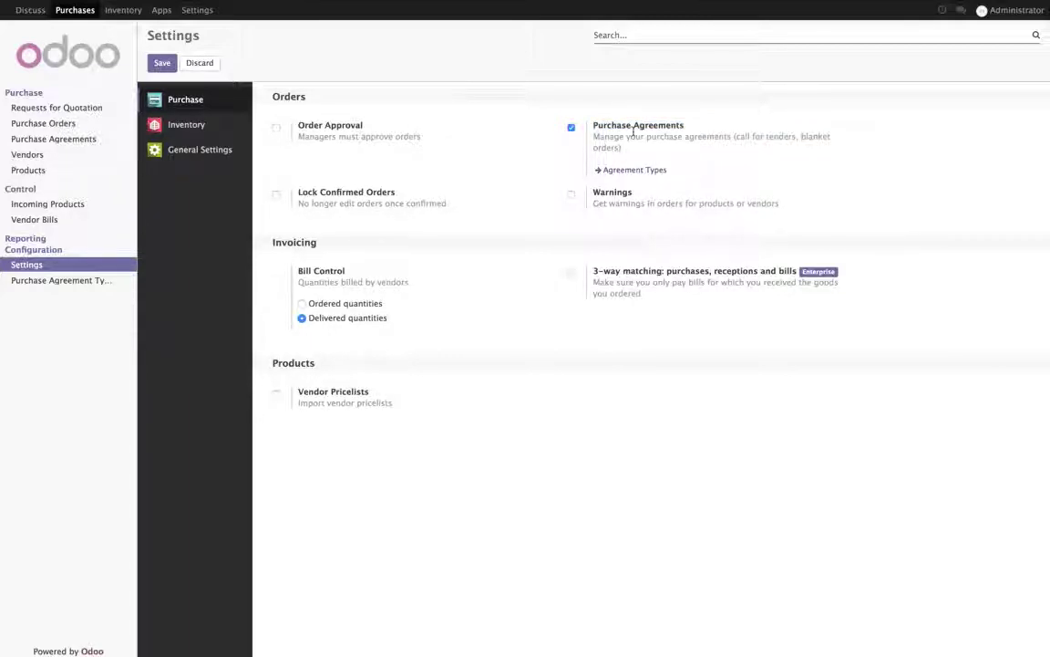
# Step: Set the Purchase Tender agreement type's selection type to "Select only one RFQ (exclusive)" and save it
pyautogui.click(98, 284)
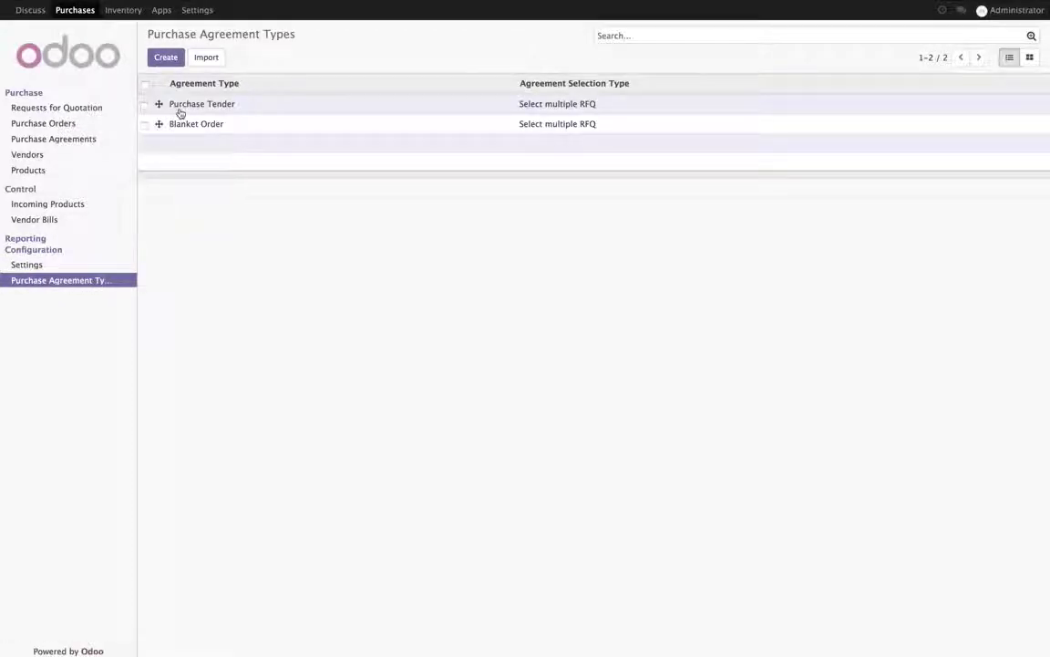
pyautogui.click(264, 113)
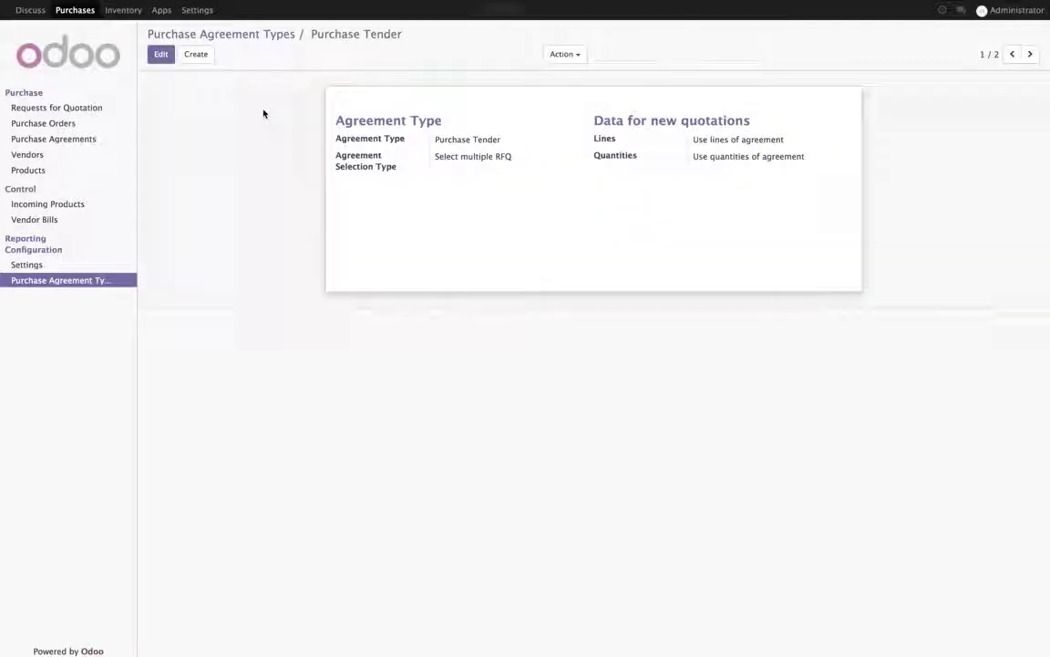
pyautogui.click(160, 54)
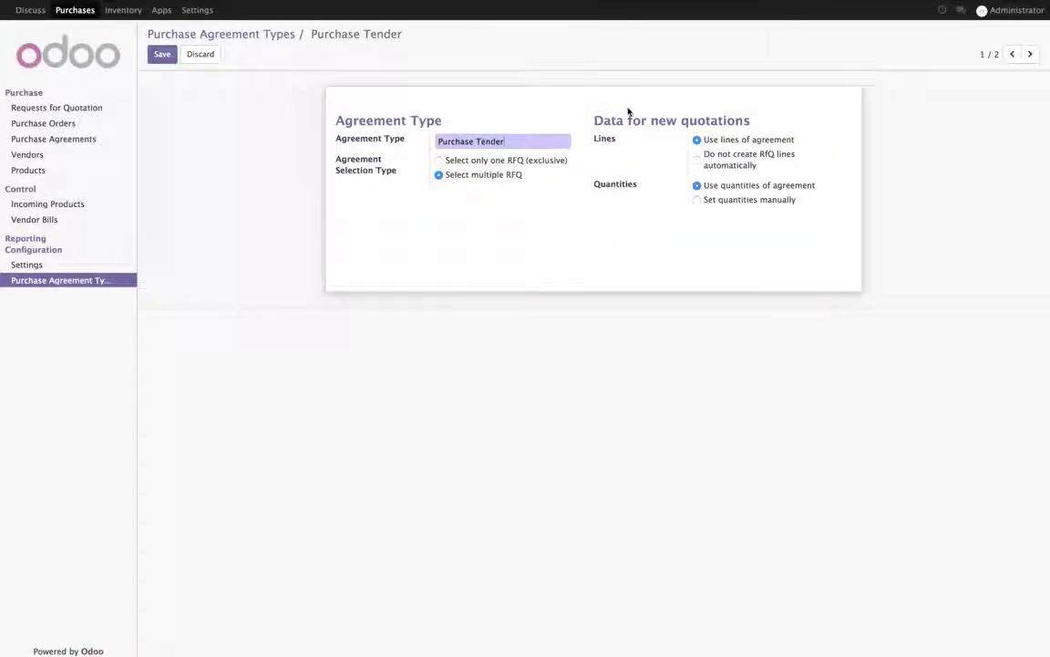
pyautogui.moveTo(706, 143); pyautogui.dragTo(807, 142)
pyautogui.moveTo(698, 187); pyautogui.dragTo(830, 197)
pyautogui.click(574, 244)
pyautogui.click(528, 163)
pyautogui.click(163, 56)
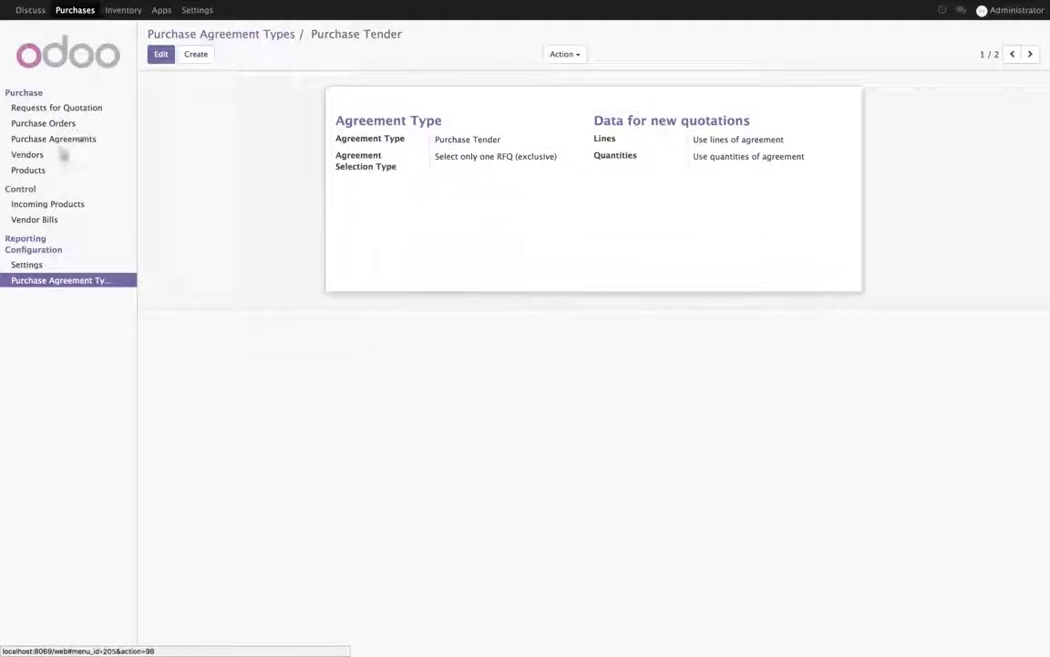
# Step: Start a new product named Laptop with the image laptop.png and the product type Stockable Product
pyautogui.click(55, 174)
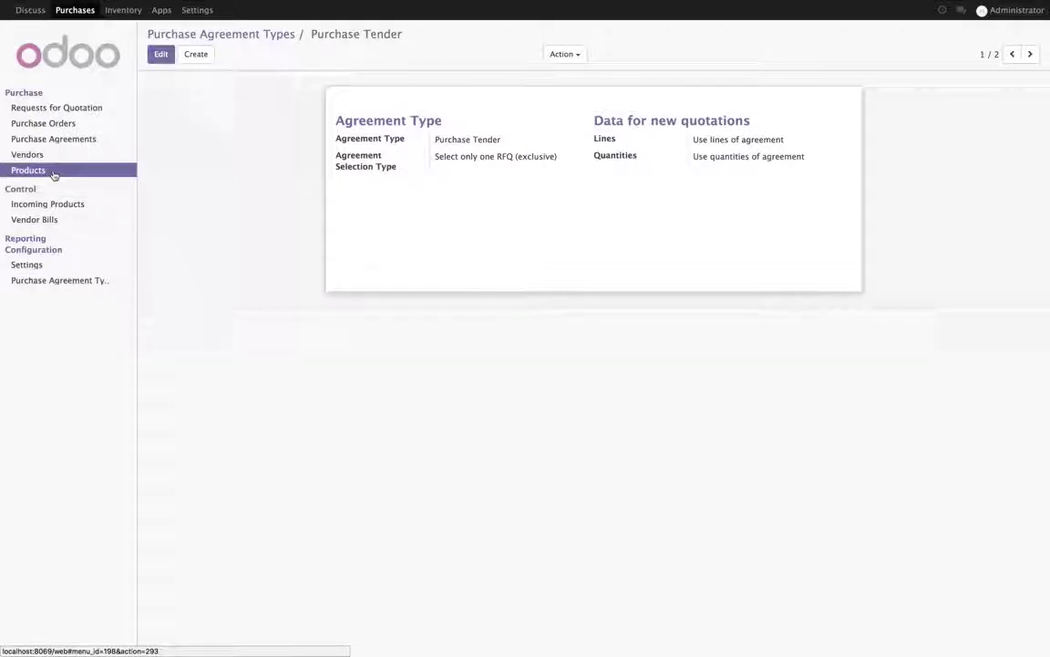
pyautogui.click(166, 59)
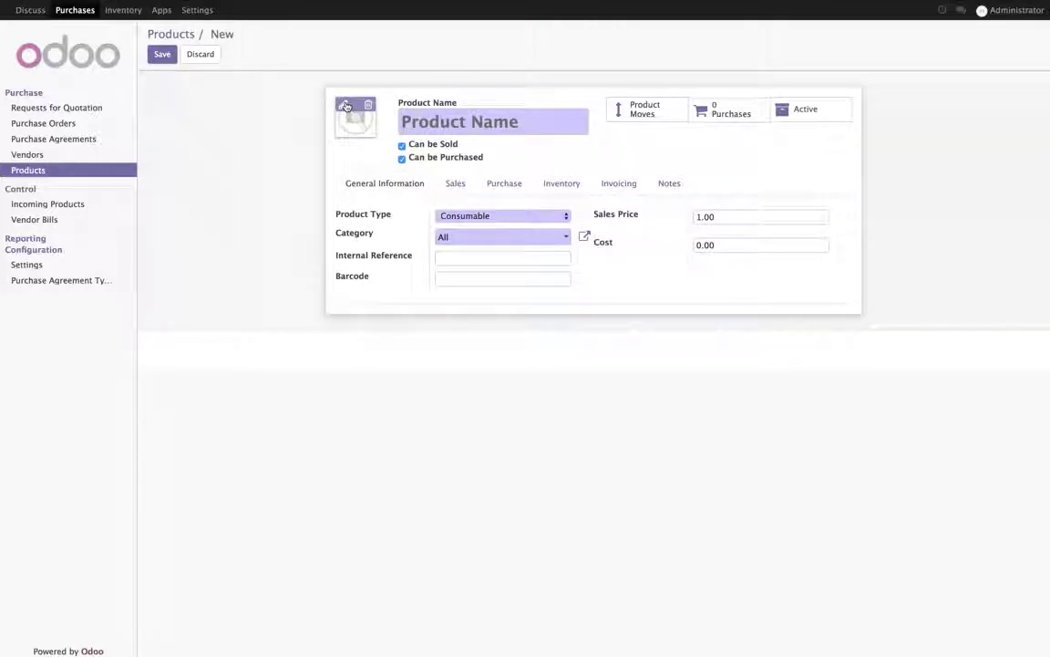
pyautogui.click(345, 104)
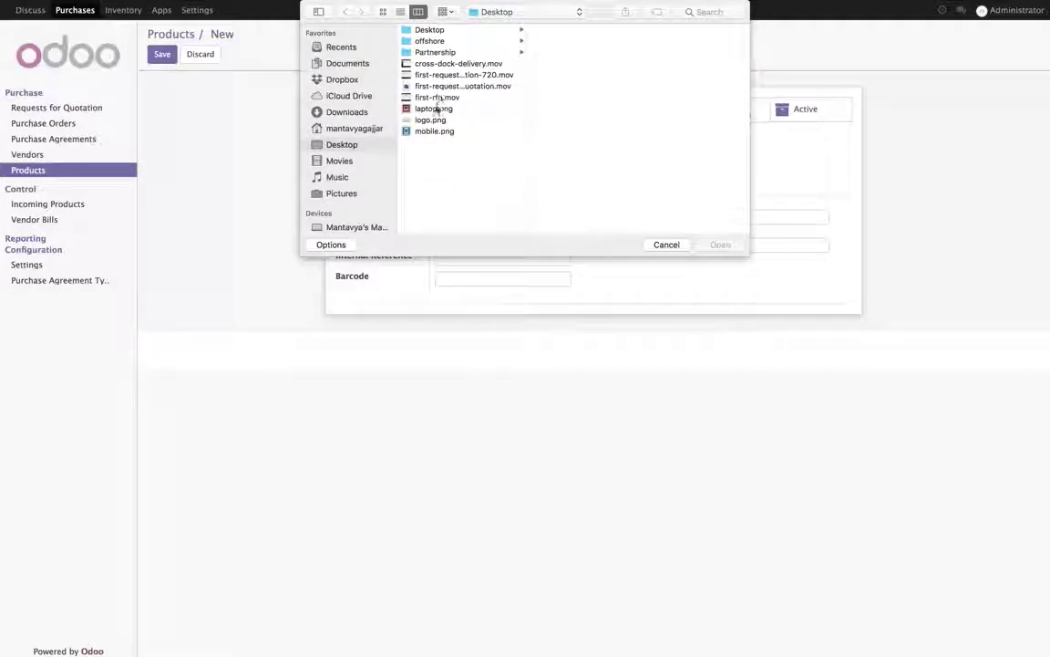
pyautogui.doubleClick(434, 108)
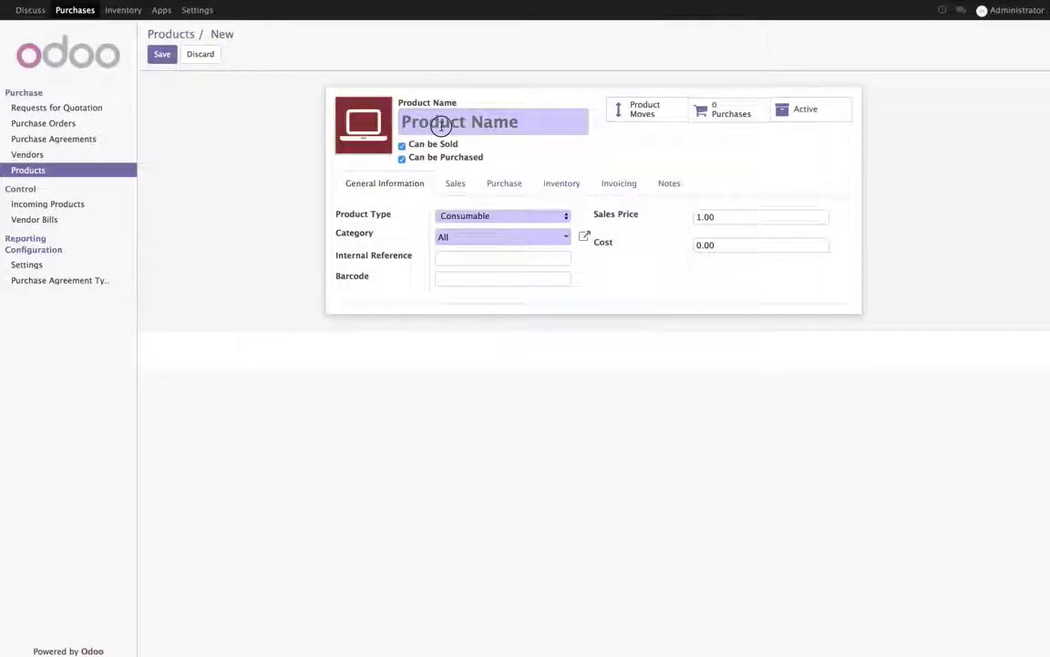
pyautogui.write('Laptop')
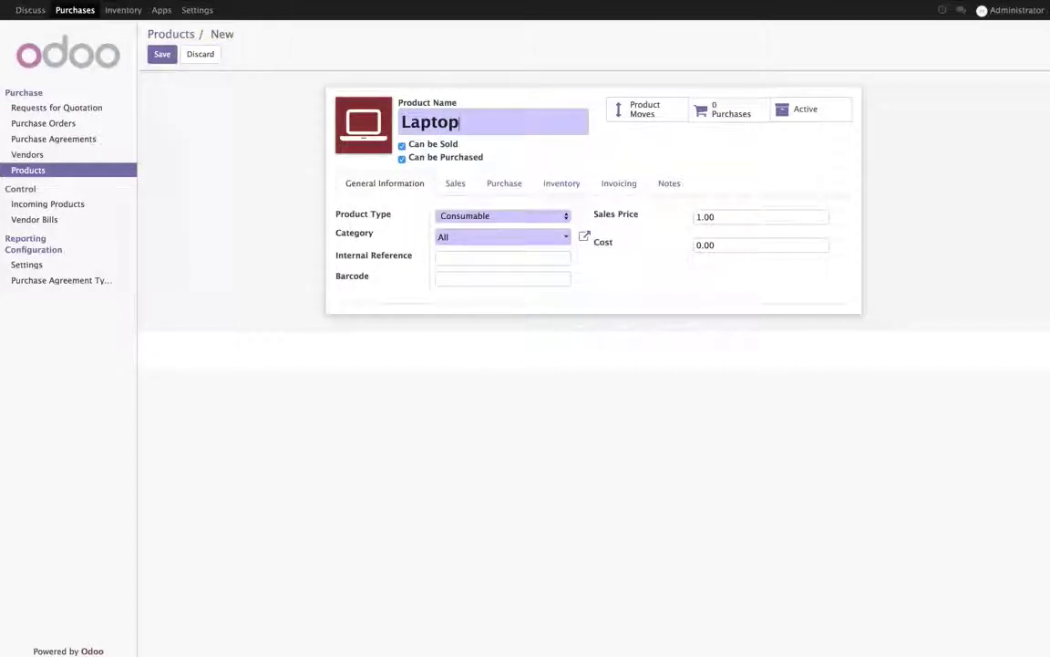
pyautogui.click(506, 221)
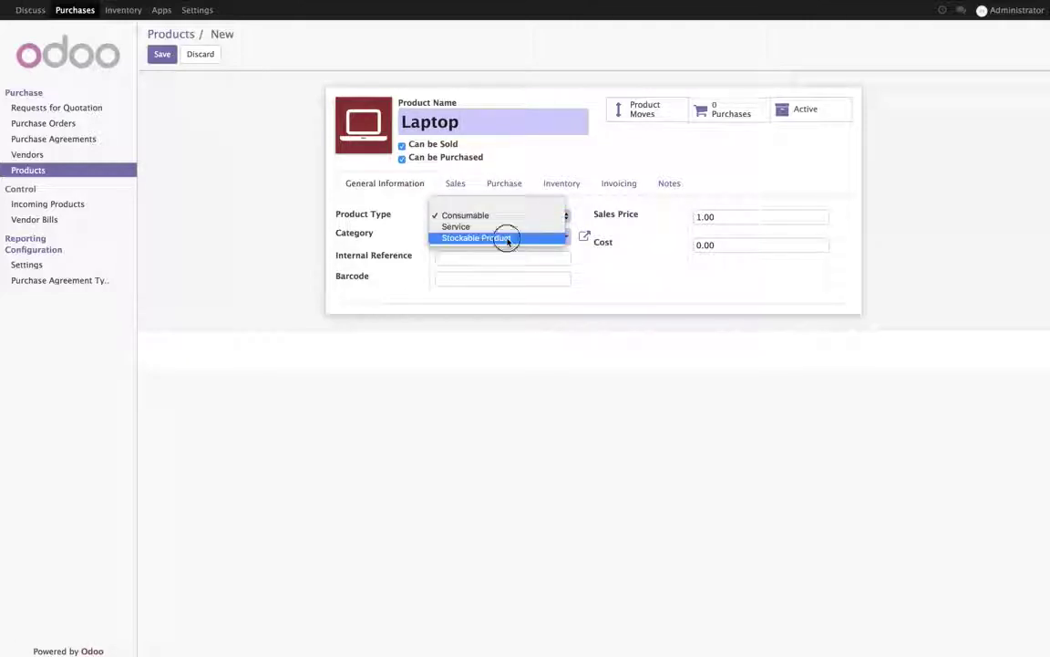
pyautogui.click(506, 237)
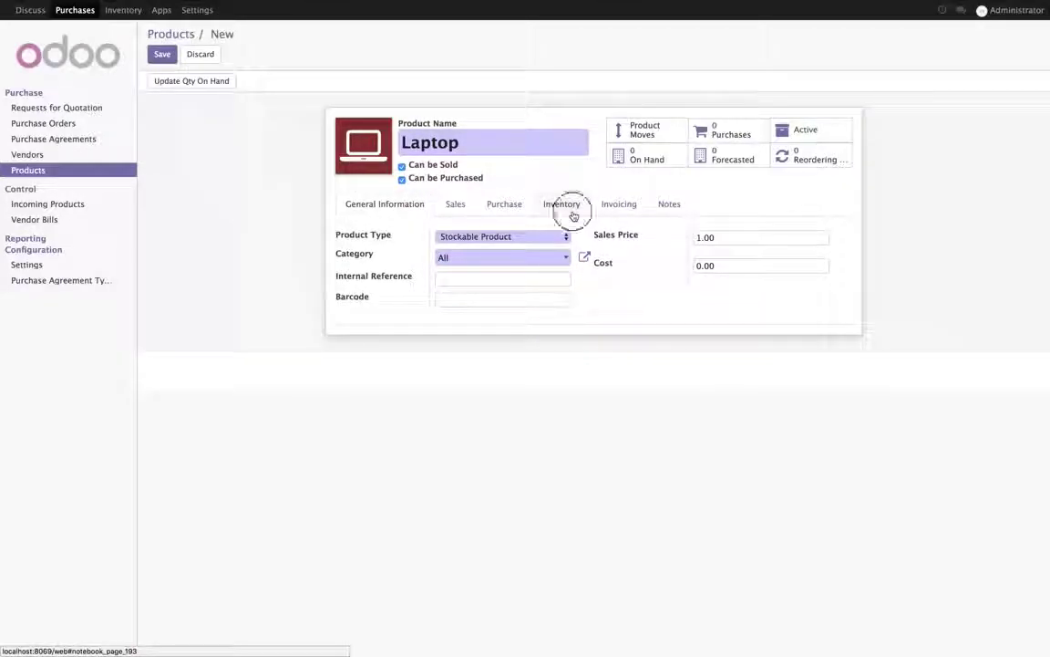
# Step: Set the Laptop product's procurement to "Propose a call for tenders" and save the product
pyautogui.click(564, 206)
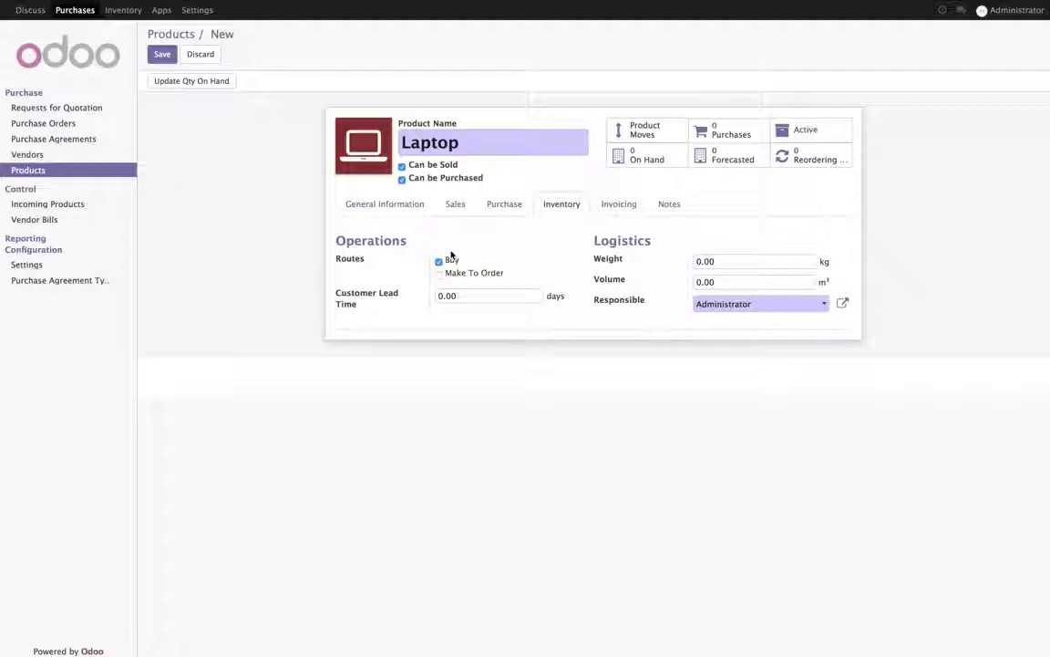
pyautogui.click(505, 206)
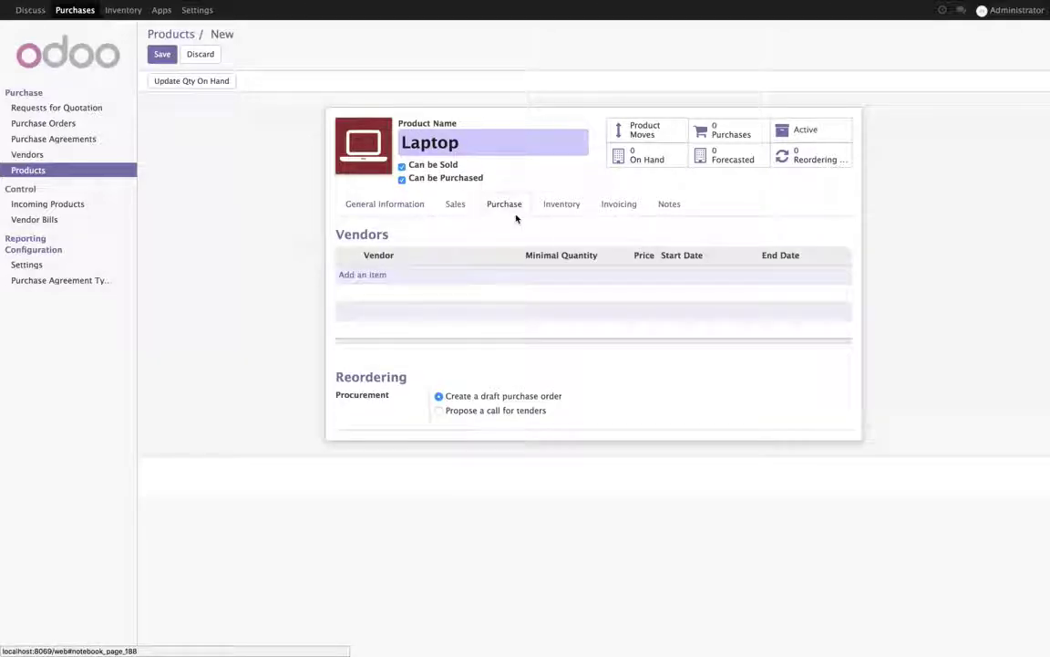
pyautogui.click(468, 411)
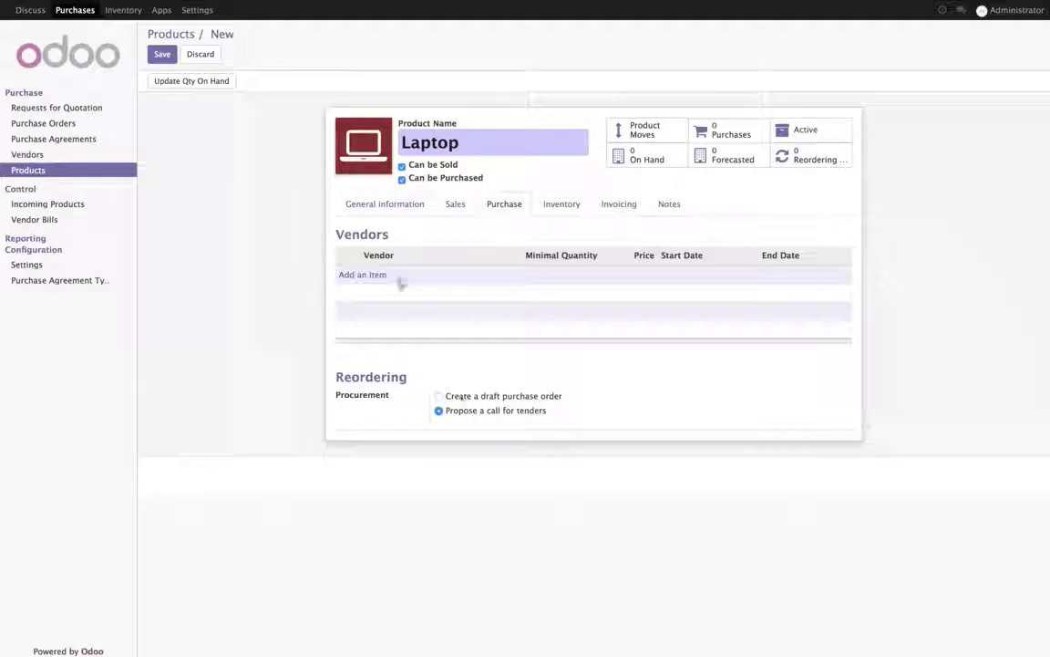
pyautogui.click(164, 55)
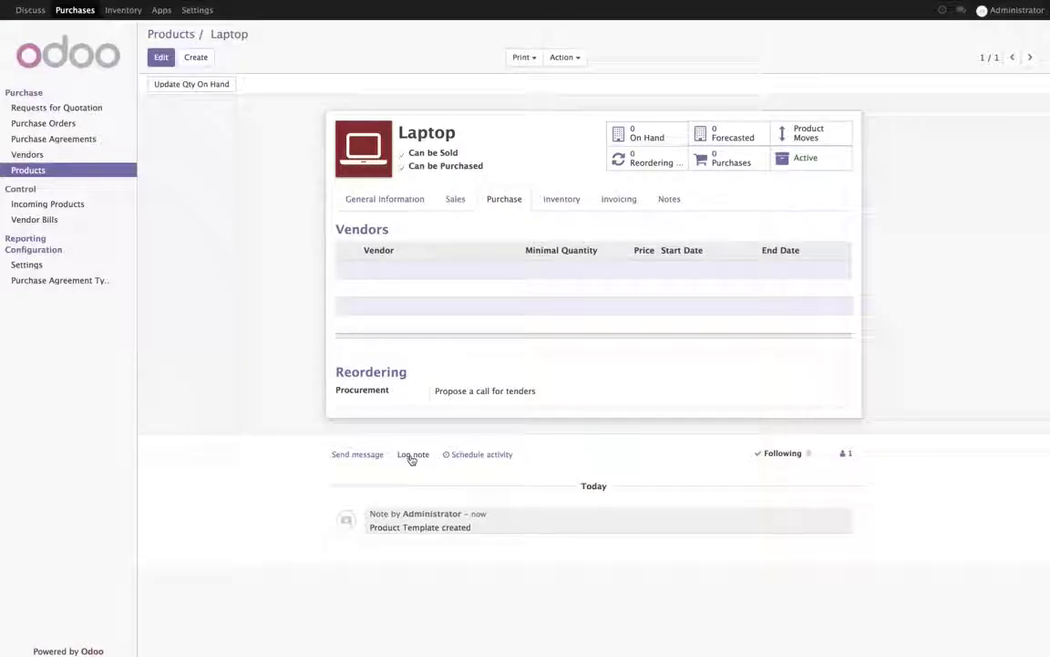
# Step: Log the note "when demand generated, it will create a tender." on the Laptop product and show its general information
pyautogui.click(411, 456)
pyautogui.write('wh')
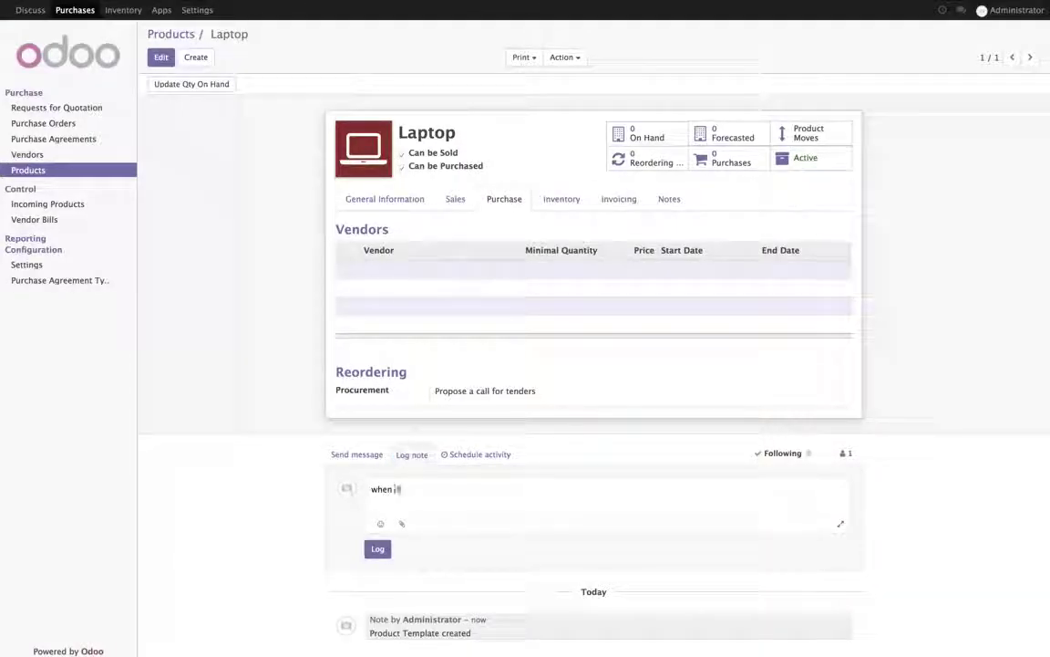
pyautogui.write('en demand')
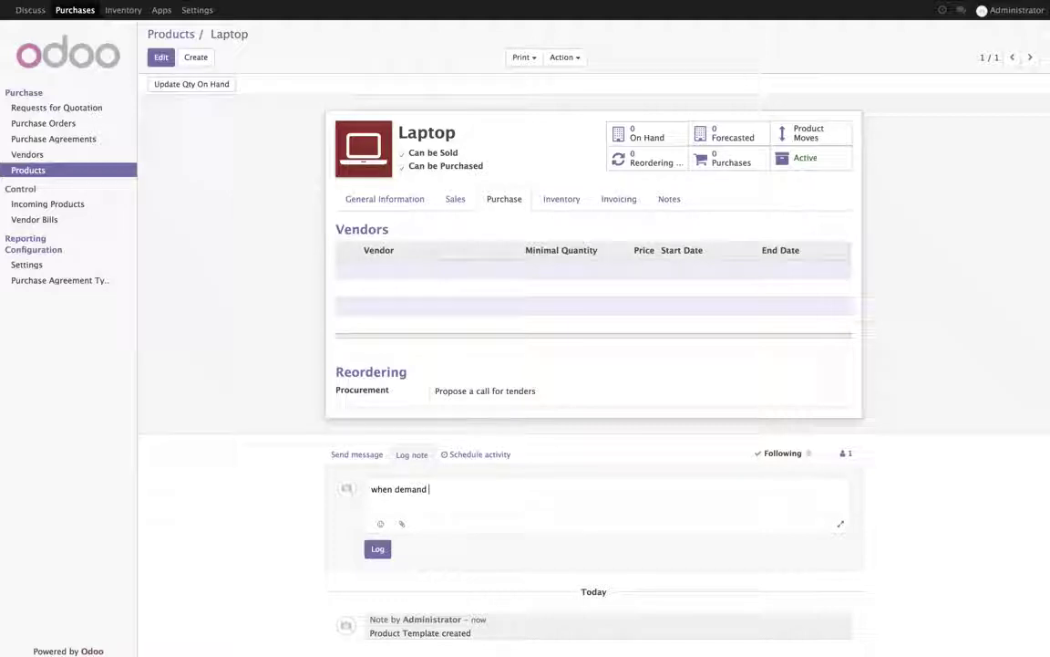
pyautogui.write(' generated')
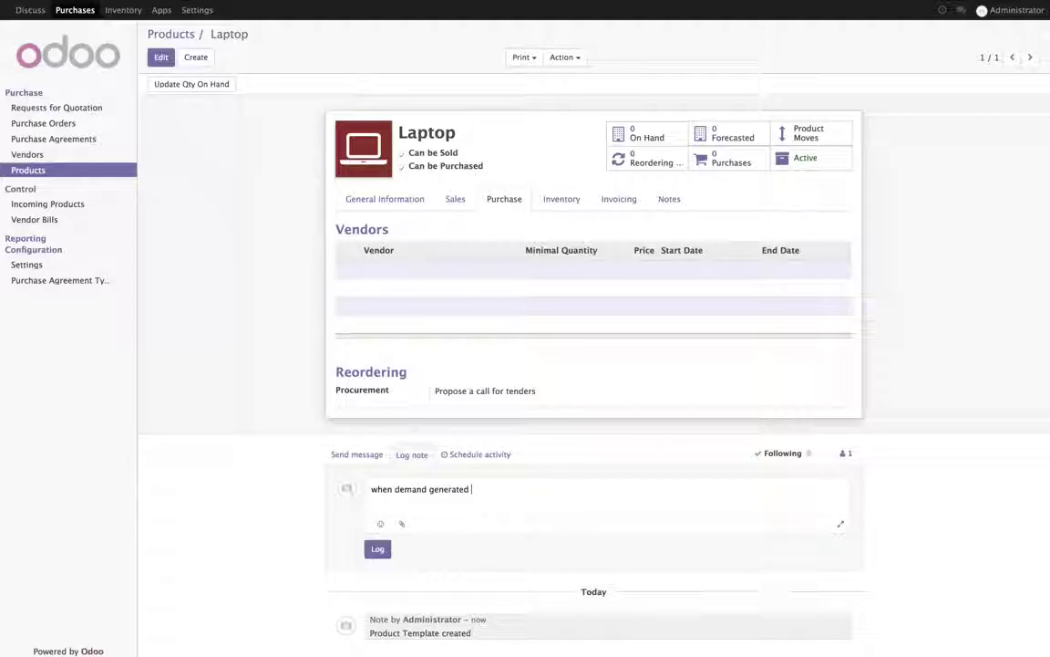
pyautogui.write(', it iwll')
pyautogui.write('wi')
pyautogui.write('ll create a ')
pyautogui.write('tende')
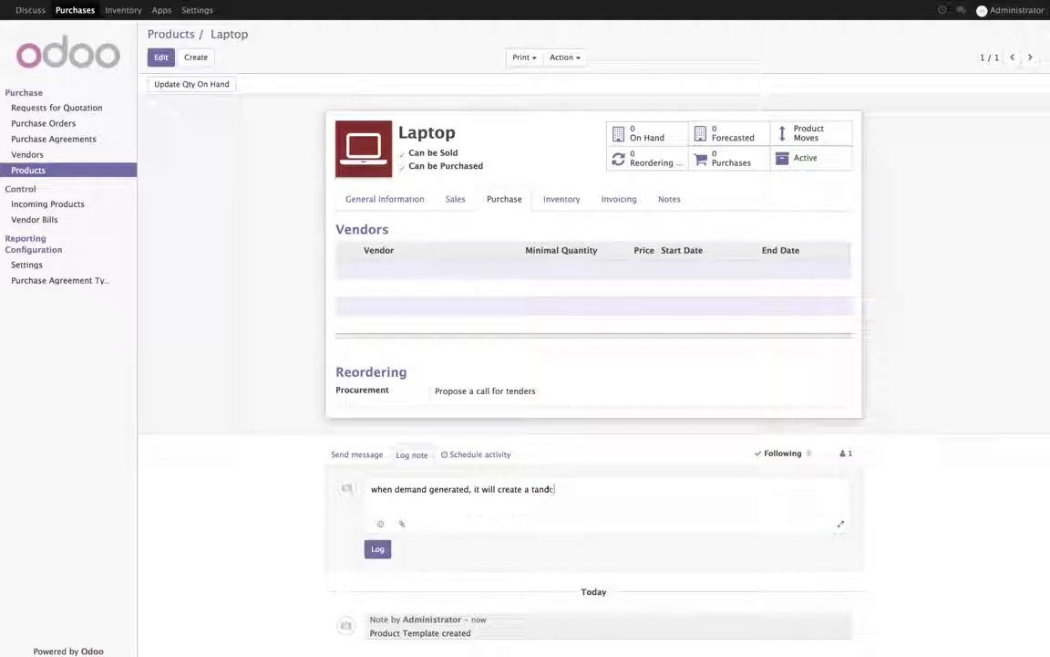
pyautogui.write('r.')
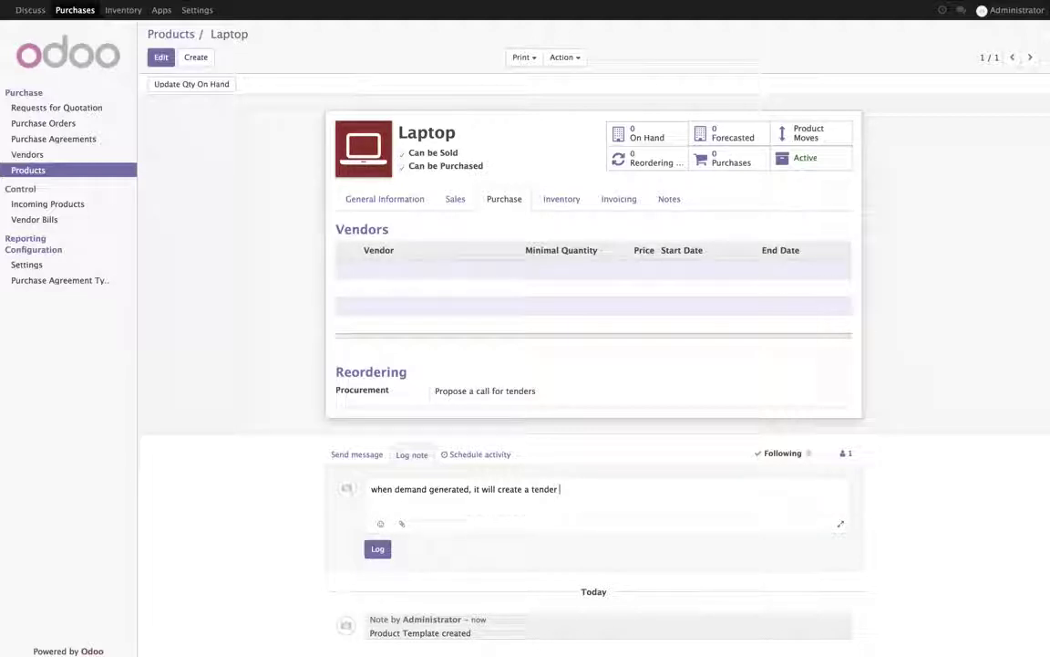
pyautogui.click(373, 548)
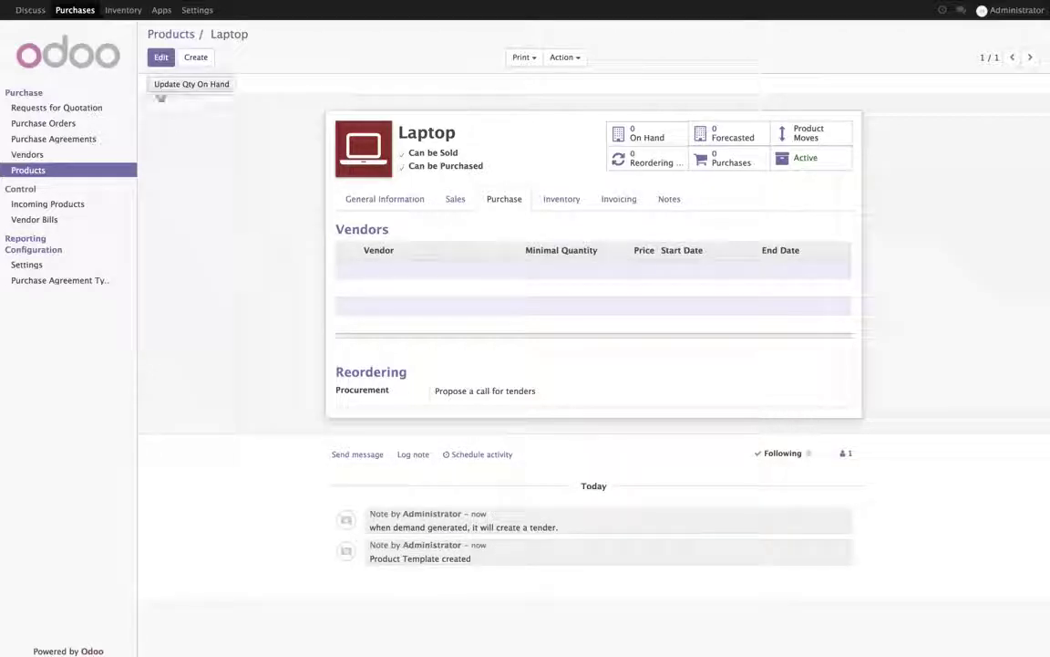
pyautogui.click(385, 202)
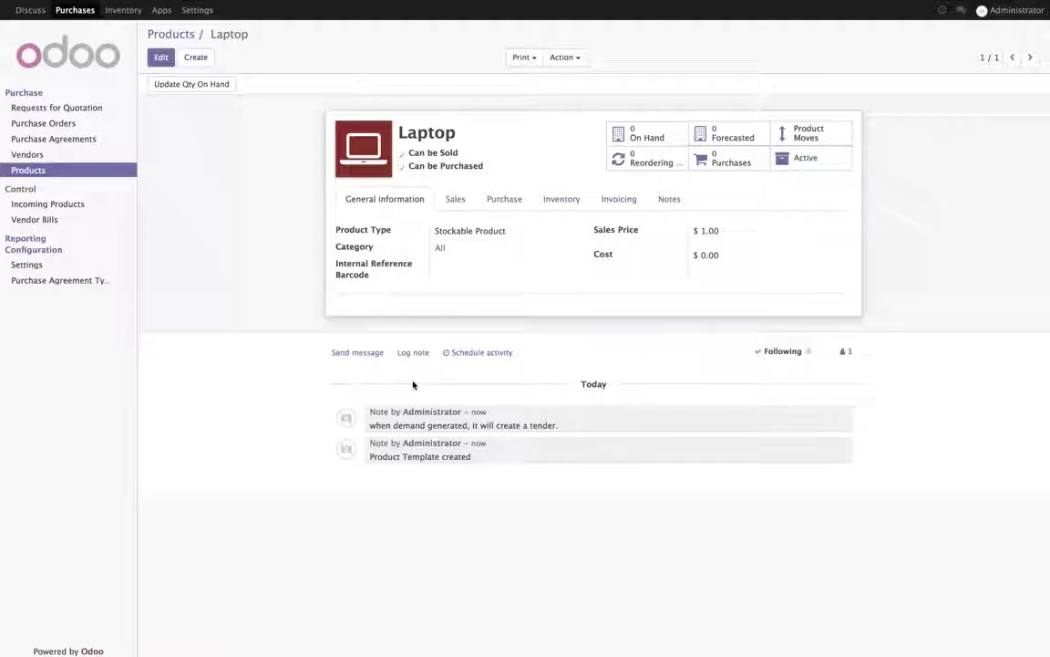
# Step: Start a new purchase agreement with agreement deadline 05/18/2018, ordering date 05/25/2018 and delivery date 05/31/2018
pyautogui.click(95, 141)
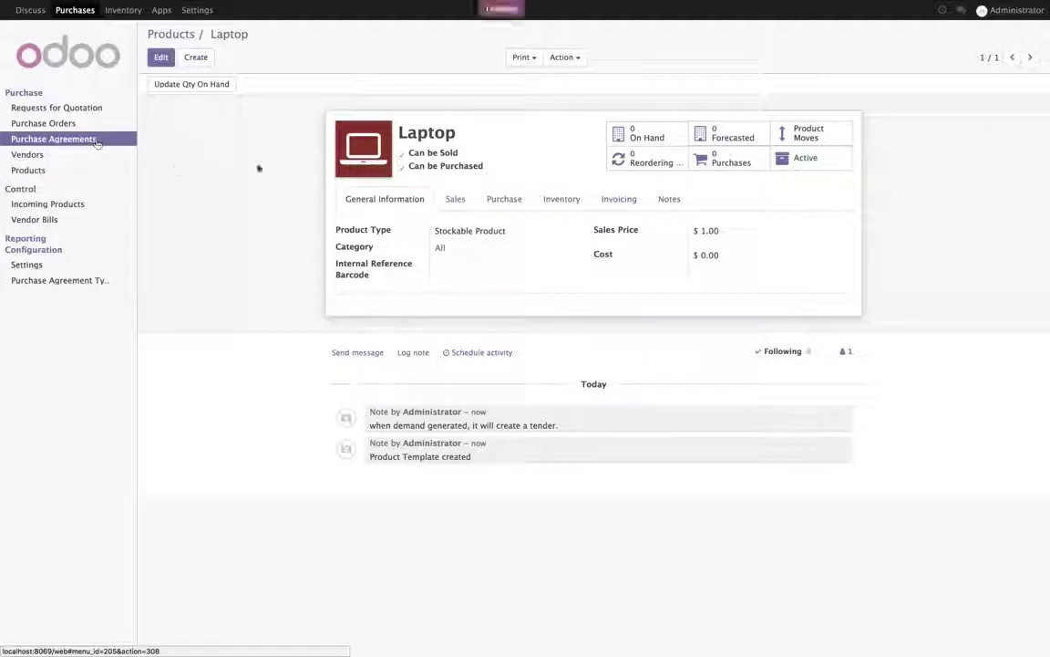
pyautogui.click(171, 61)
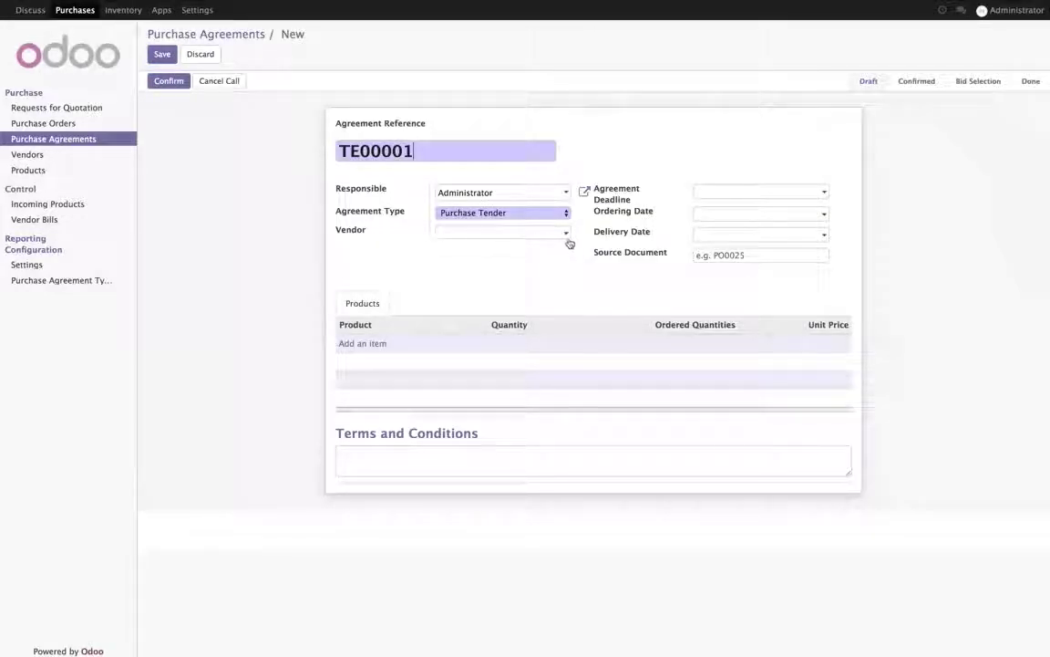
pyautogui.click(750, 194)
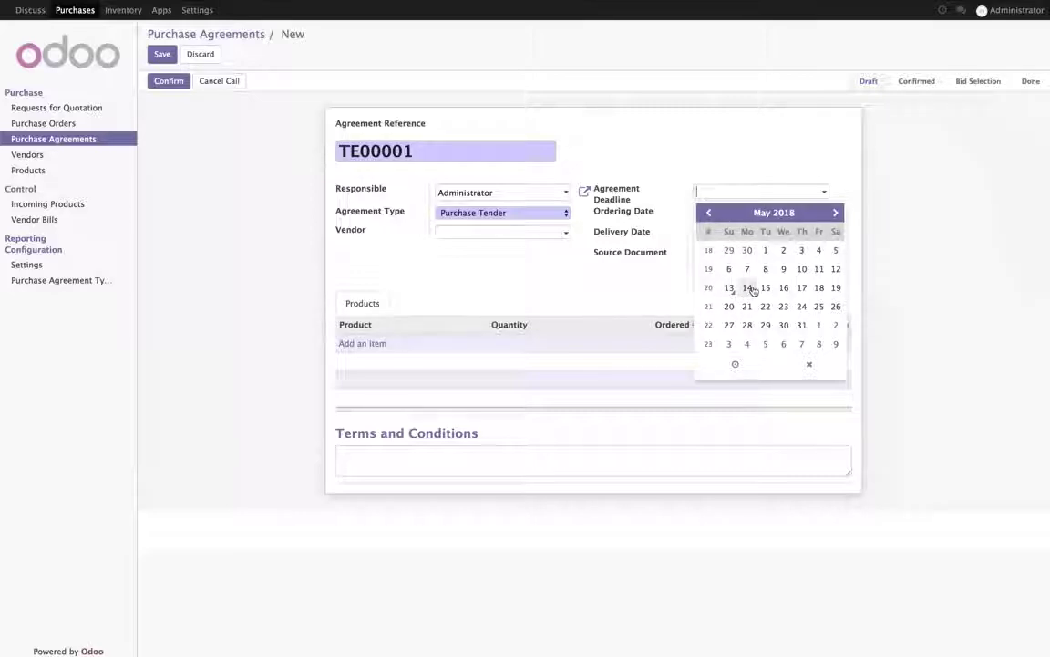
pyautogui.click(819, 288)
pyautogui.click(653, 236)
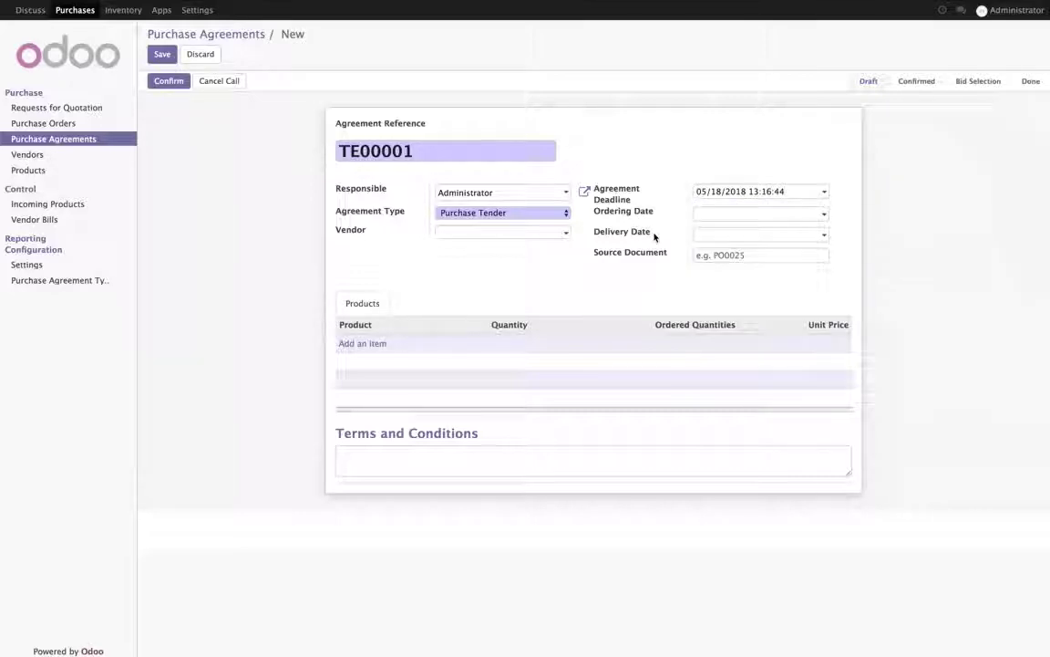
pyautogui.click(746, 215)
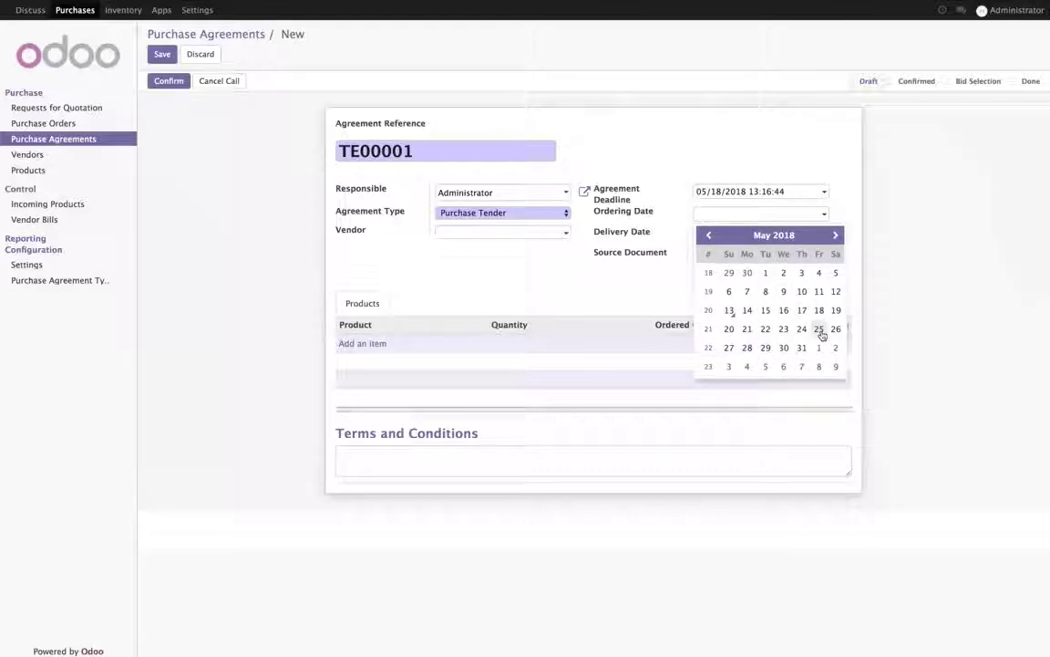
pyautogui.click(819, 329)
pyautogui.click(771, 239)
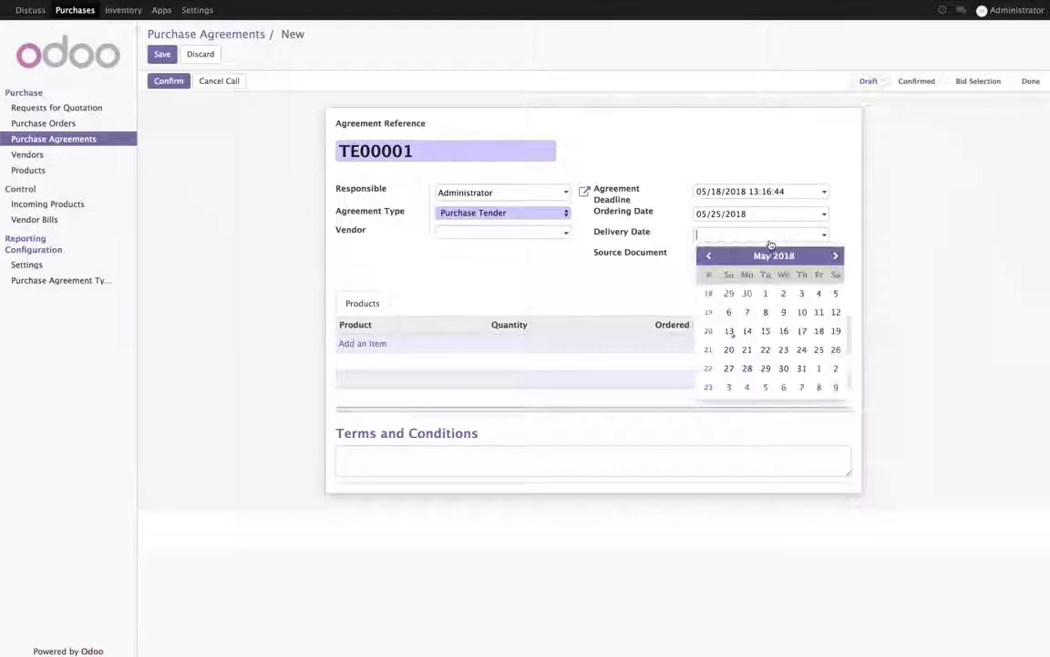
pyautogui.click(801, 368)
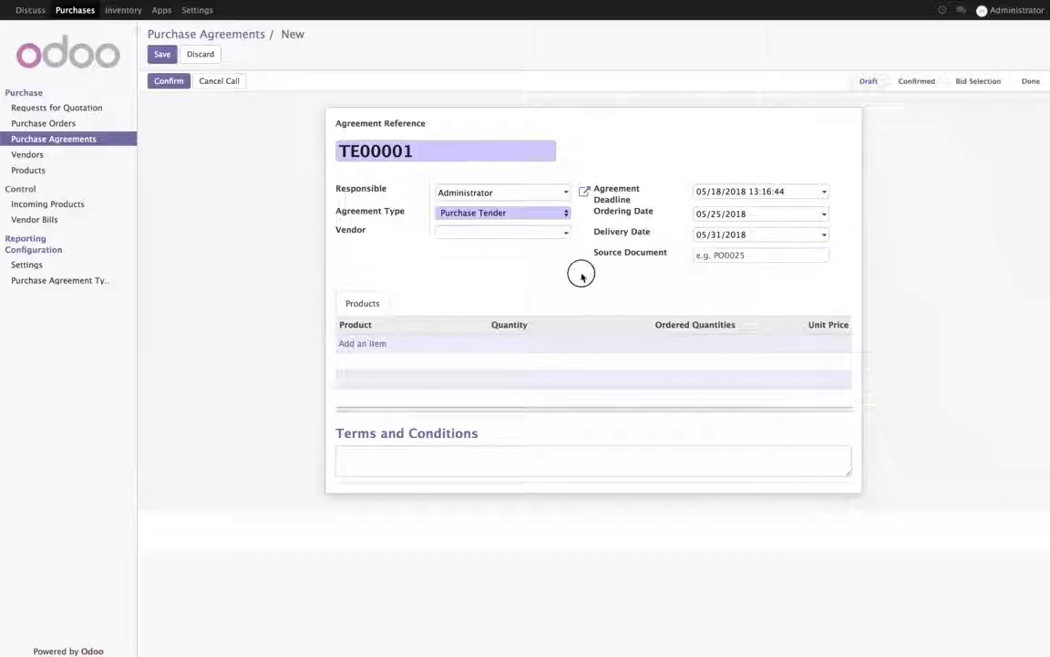
# Step: Add a Laptop line with quantity 100 to the agreement and enter "Define the terms and conditions" as its terms
pyautogui.click(397, 344)
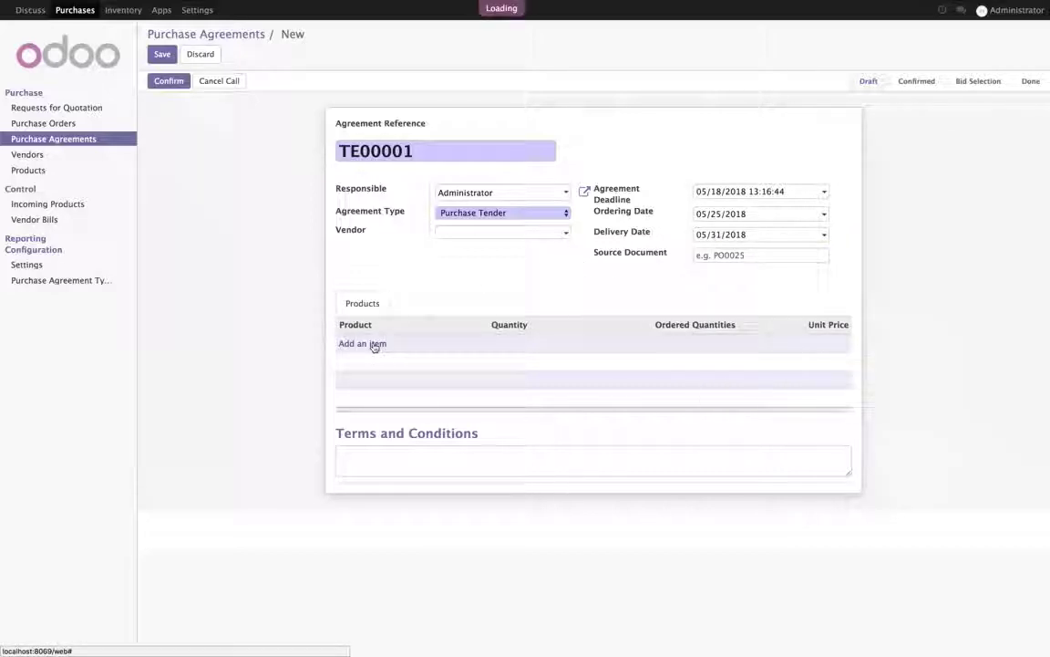
pyautogui.click(399, 364)
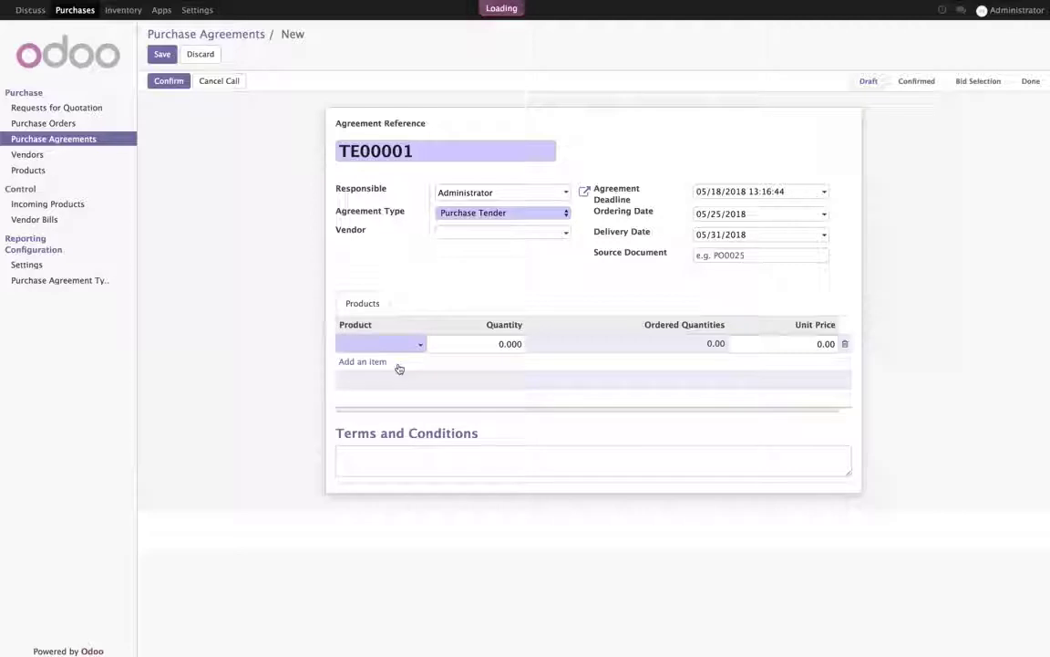
pyautogui.write('100')
pyautogui.press('Tab')
pyautogui.click(579, 294)
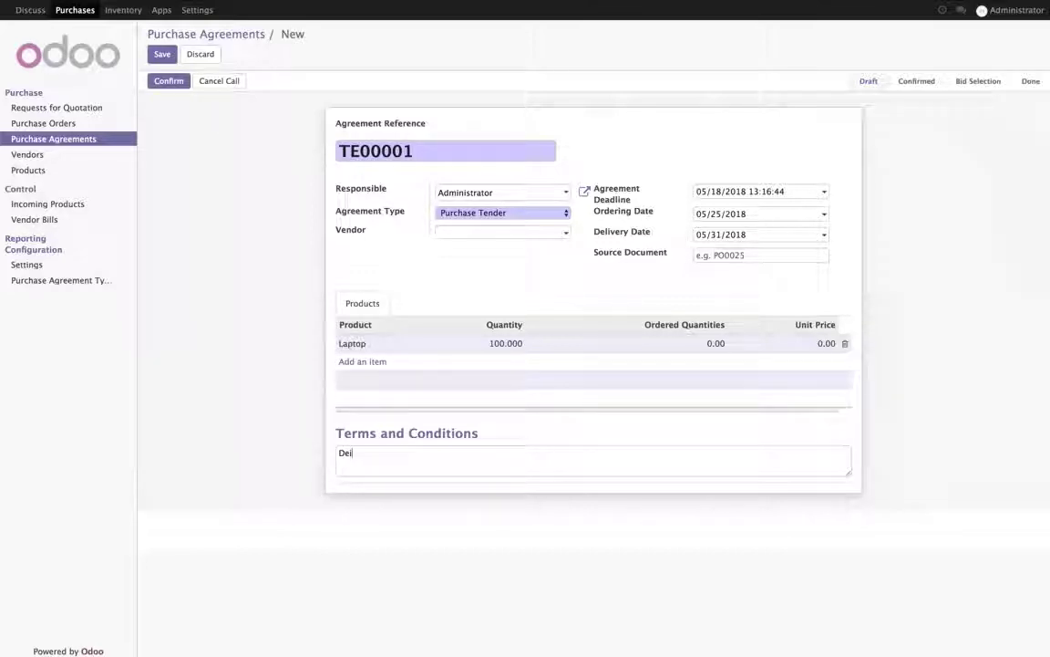
pyautogui.click(593, 461)
pyautogui.write('Define the terms and conditions')
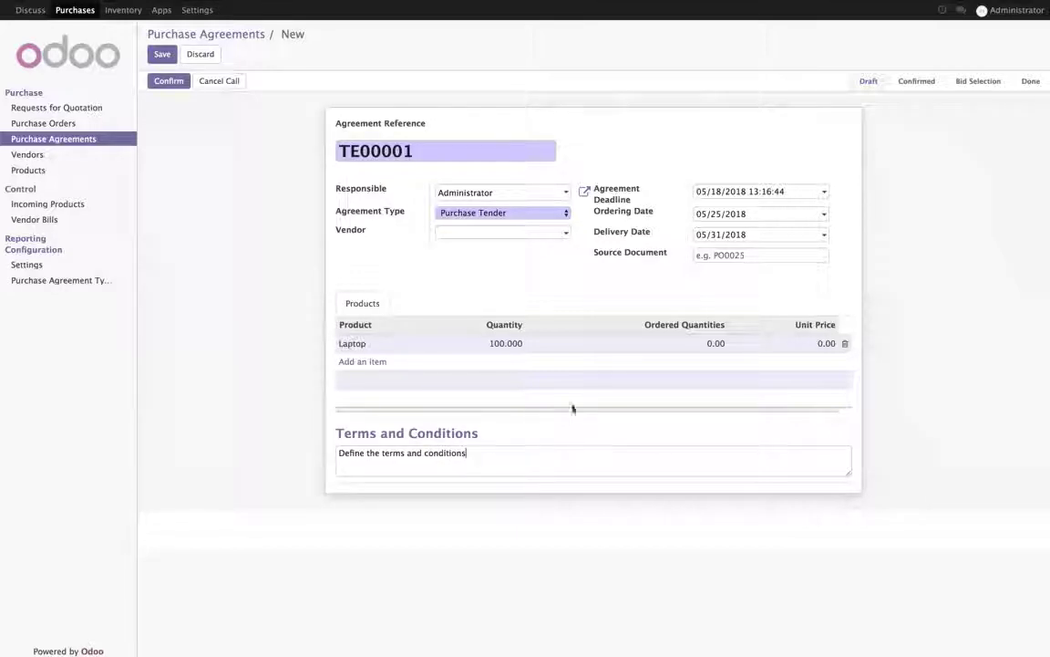
# Step: Save the purchase tender with its Laptop line and confirm it
pyautogui.click(366, 351)
pyautogui.click(387, 350)
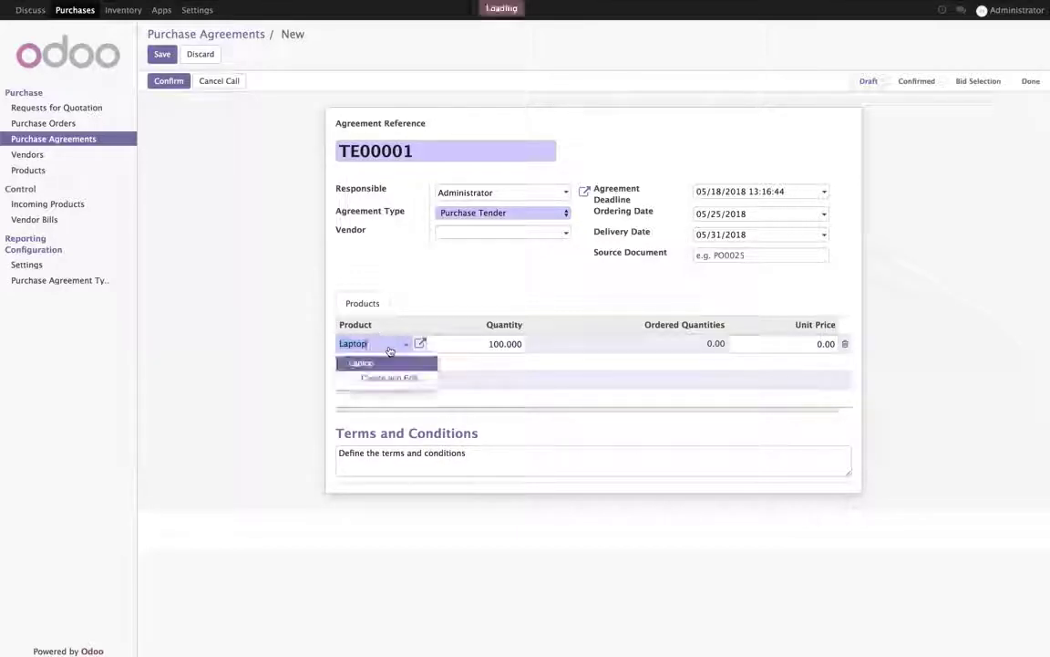
pyautogui.click(474, 304)
pyautogui.click(162, 54)
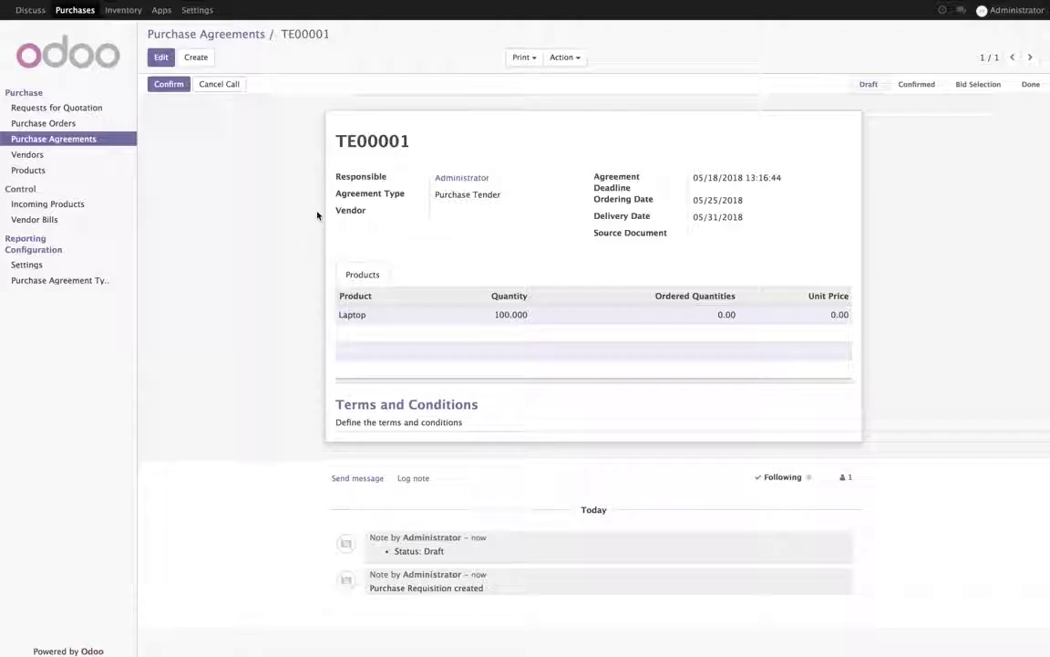
pyautogui.click(169, 84)
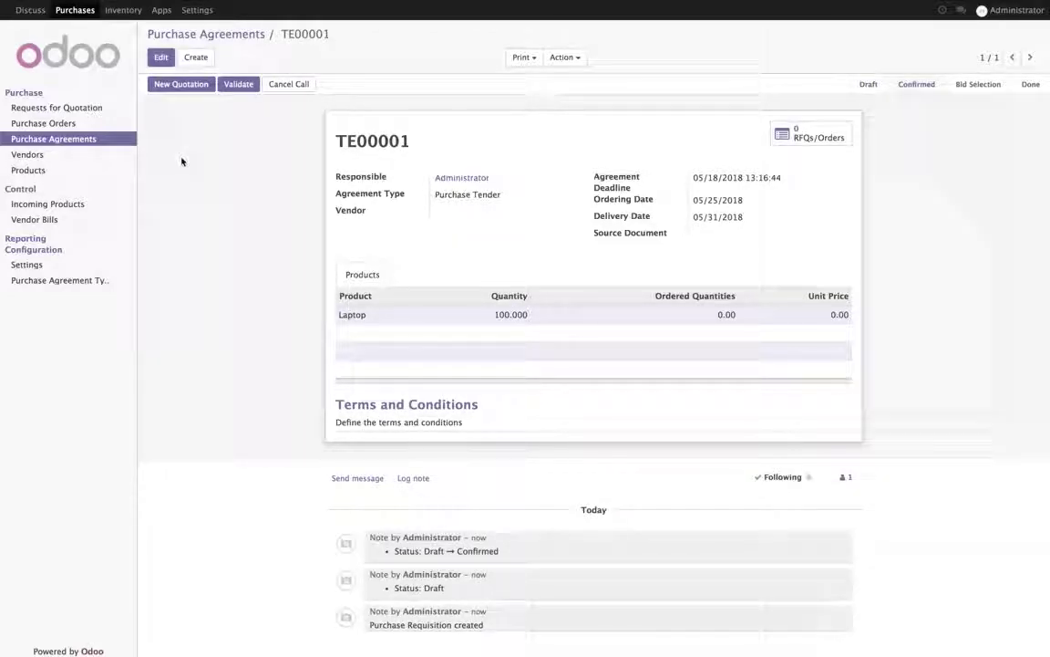
# Step: Create a new quotation from the tender for a new vendor named ASUS and save it
pyautogui.click(182, 85)
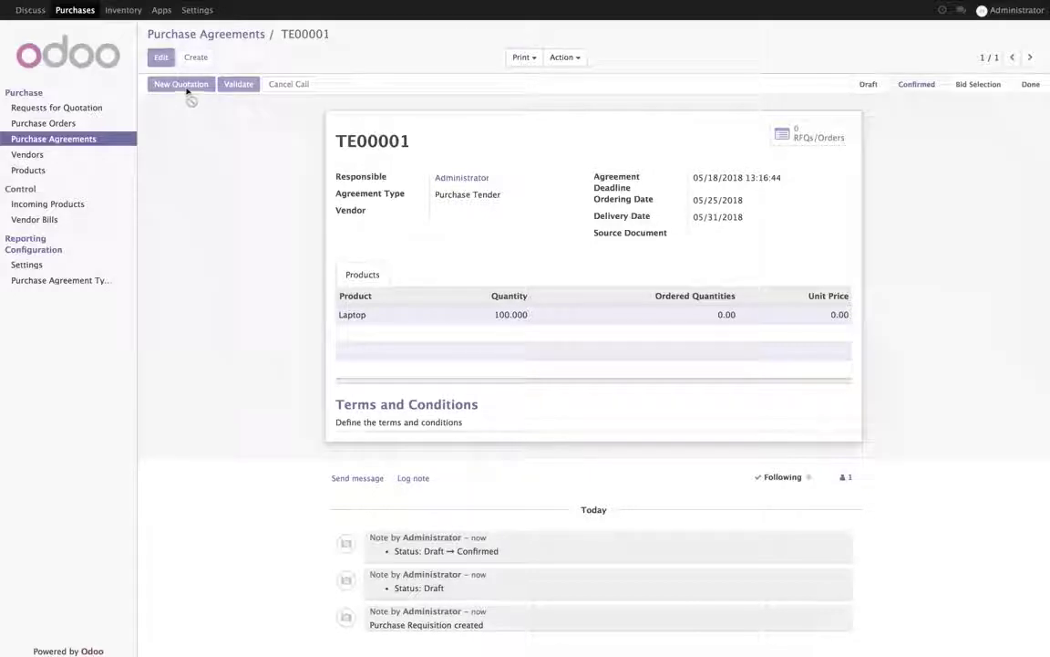
pyautogui.write('A')
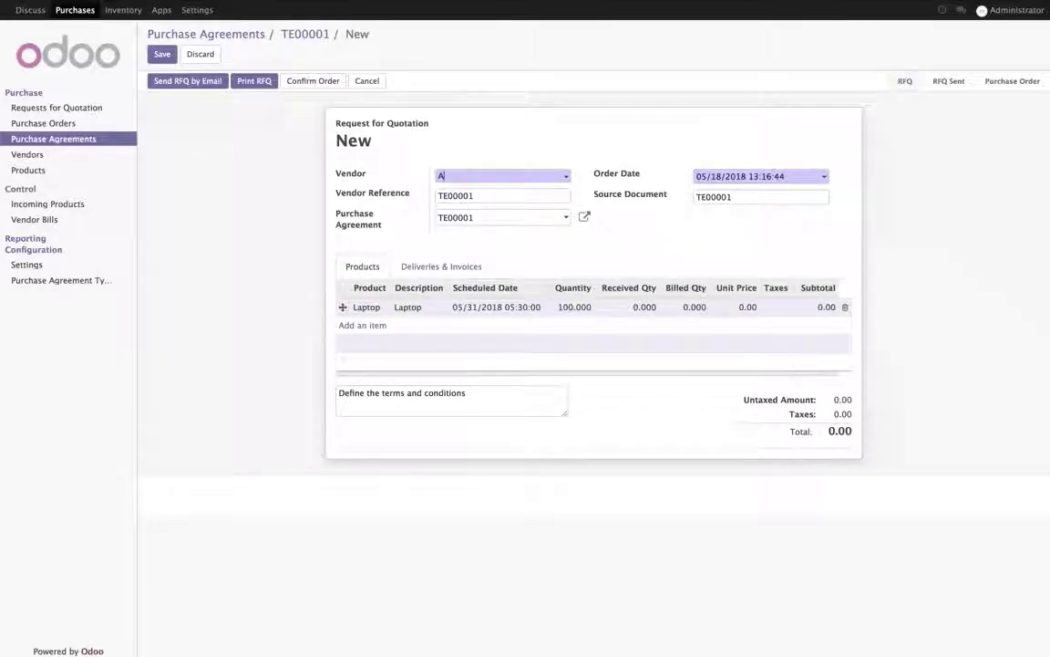
pyautogui.write('SUS')
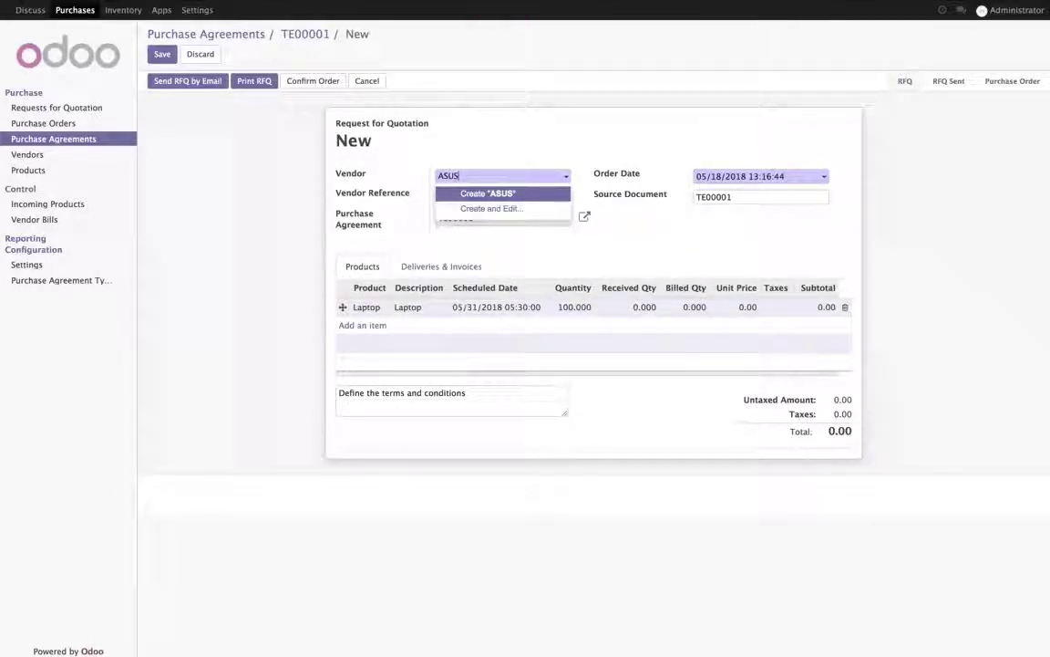
pyautogui.press('Return')
pyautogui.click(485, 403)
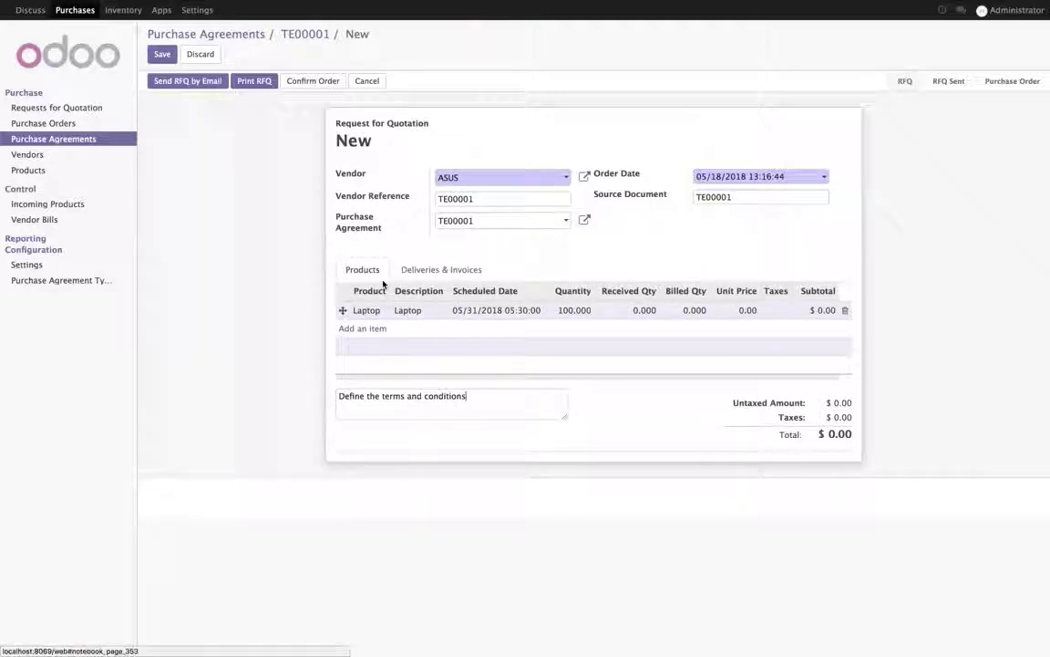
pyautogui.click(162, 55)
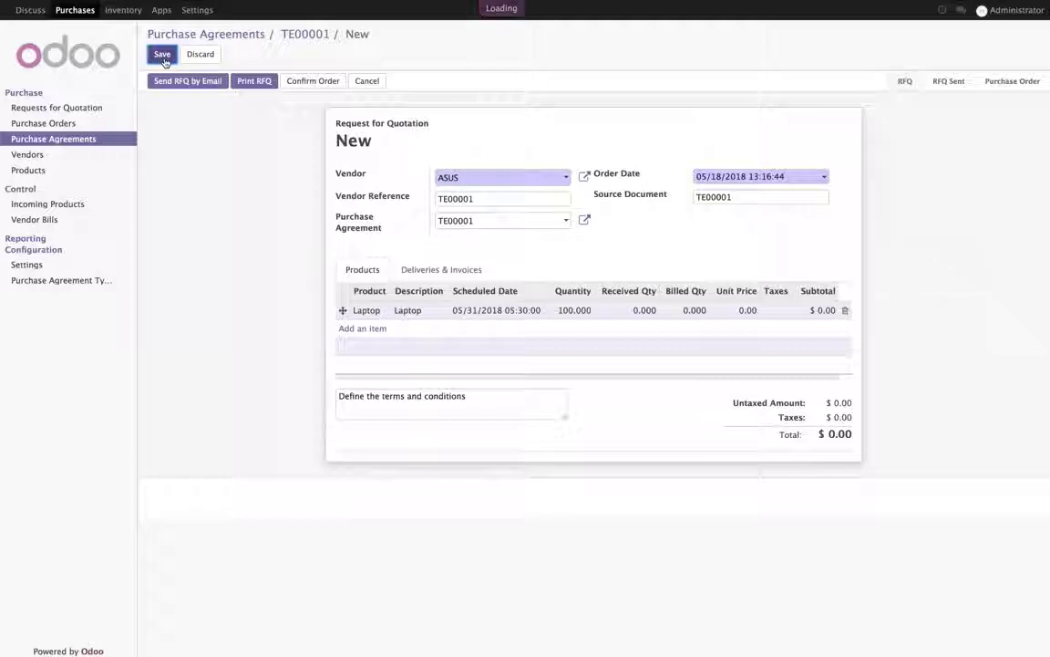
# Step: Start printing the ASUS request for quotation and set up the document layout with logo.png and the second template
pyautogui.click(253, 85)
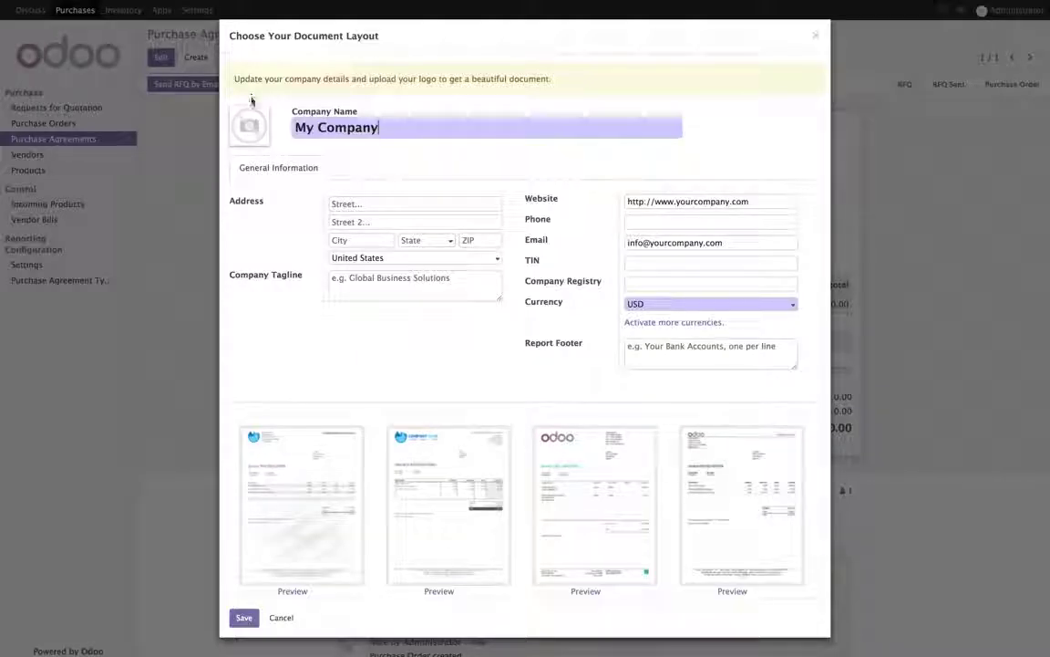
pyautogui.click(237, 114)
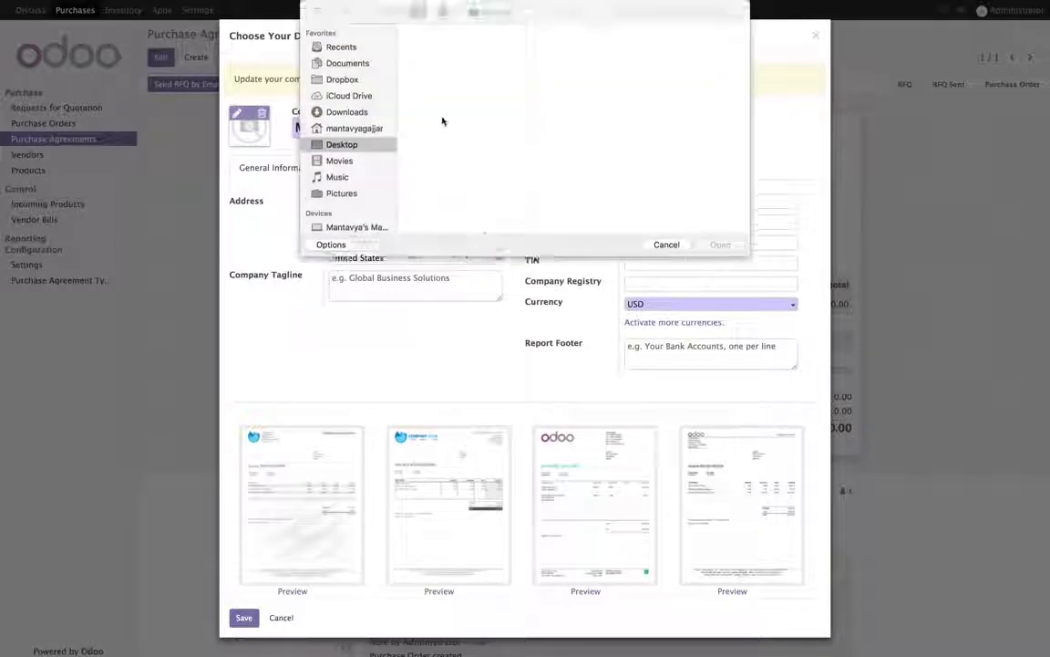
pyautogui.click(408, 119)
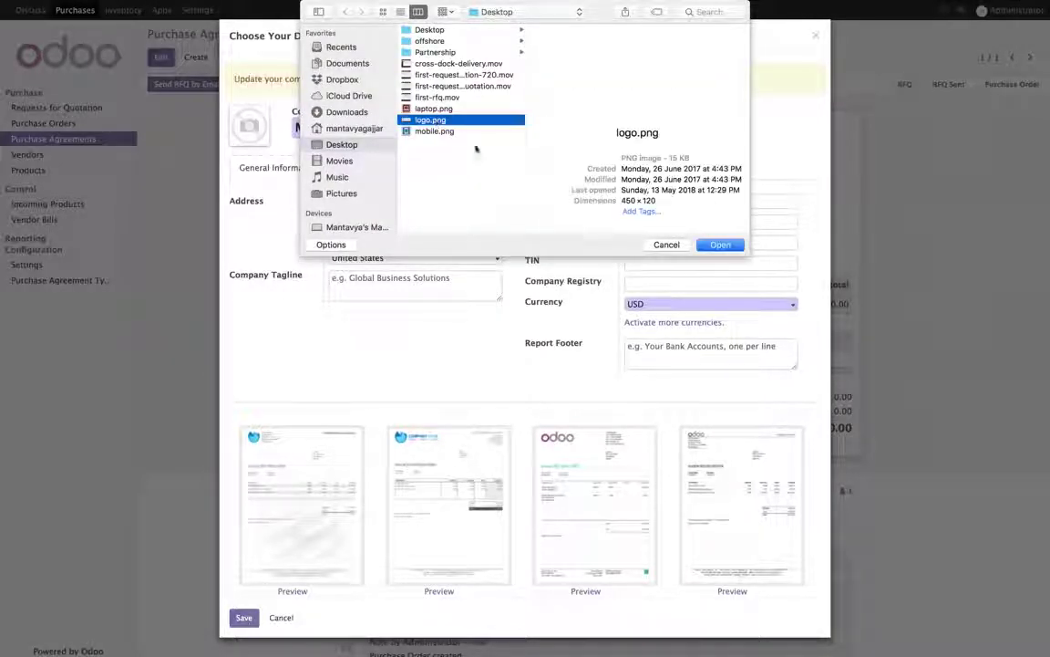
pyautogui.click(721, 244)
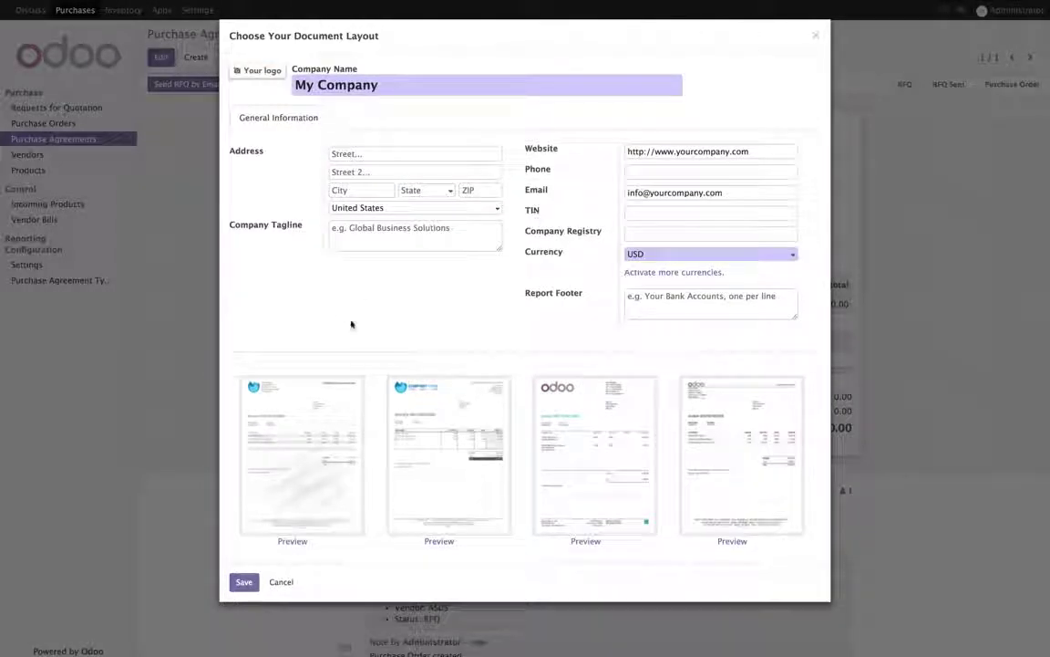
pyautogui.click(456, 442)
pyautogui.click(245, 582)
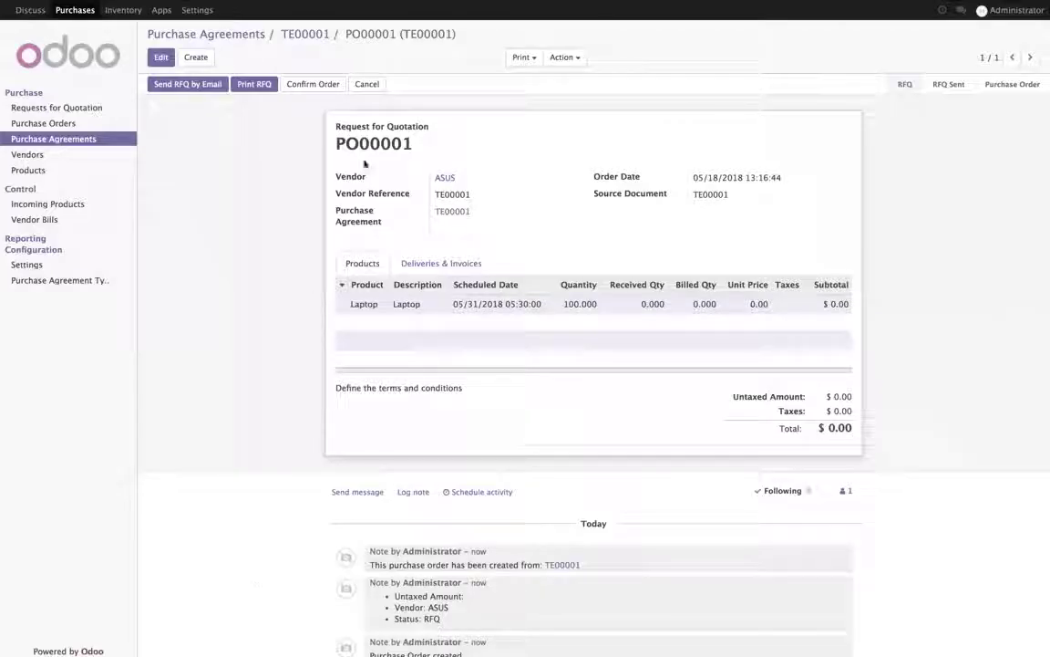
# Step: Print the ASUS request for quotation, view the resulting PDF and return to Odoo
pyautogui.click(256, 85)
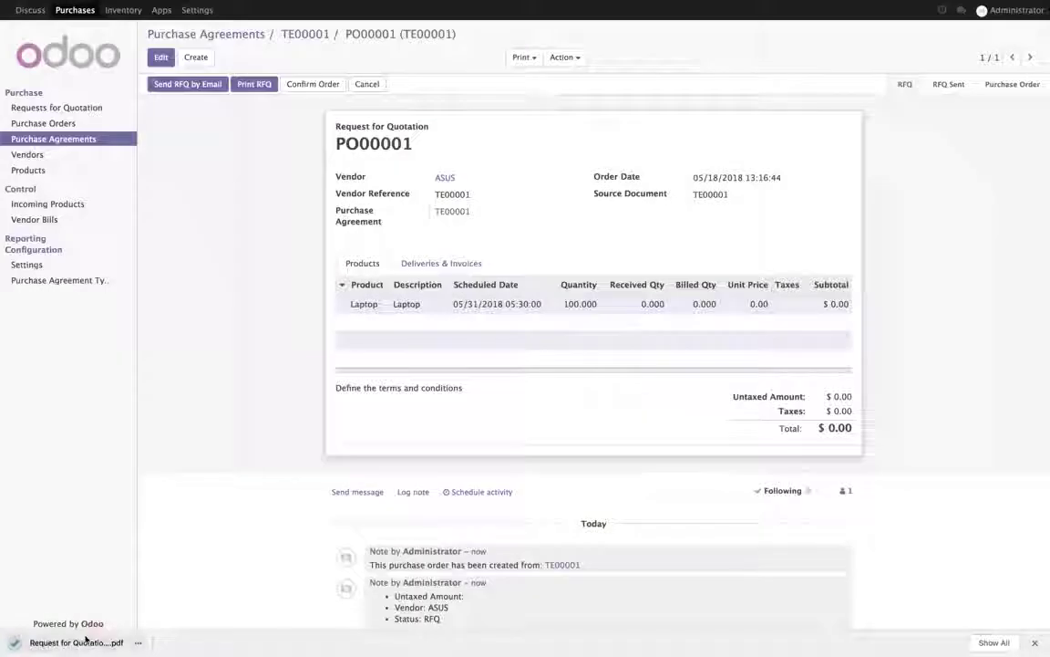
pyautogui.click(84, 642)
pyautogui.press('ctrl+super+f')
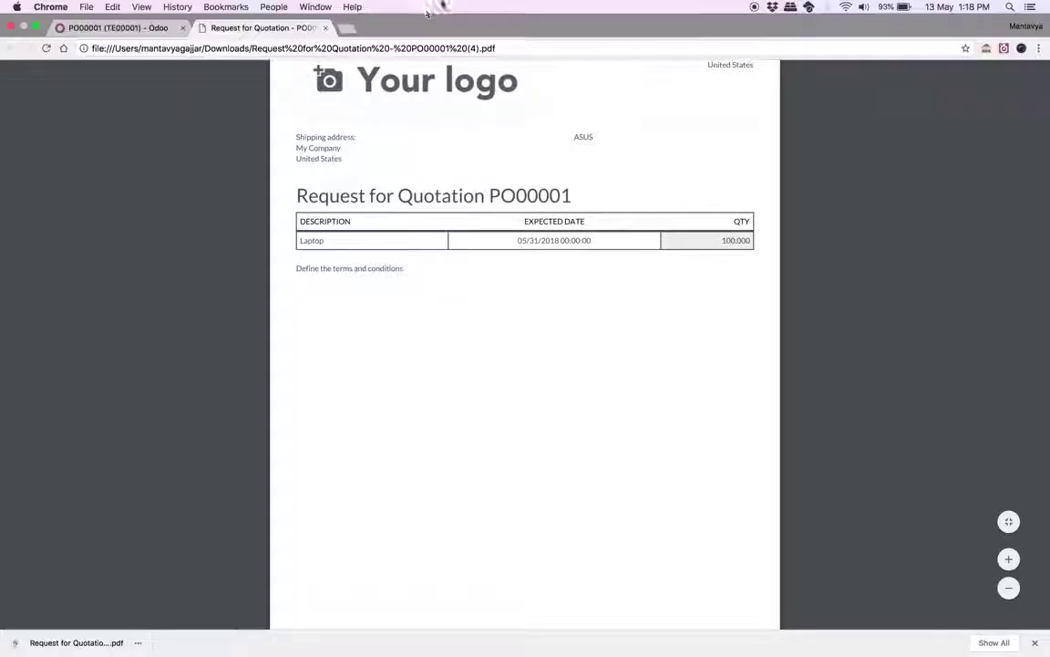
pyautogui.click(118, 25)
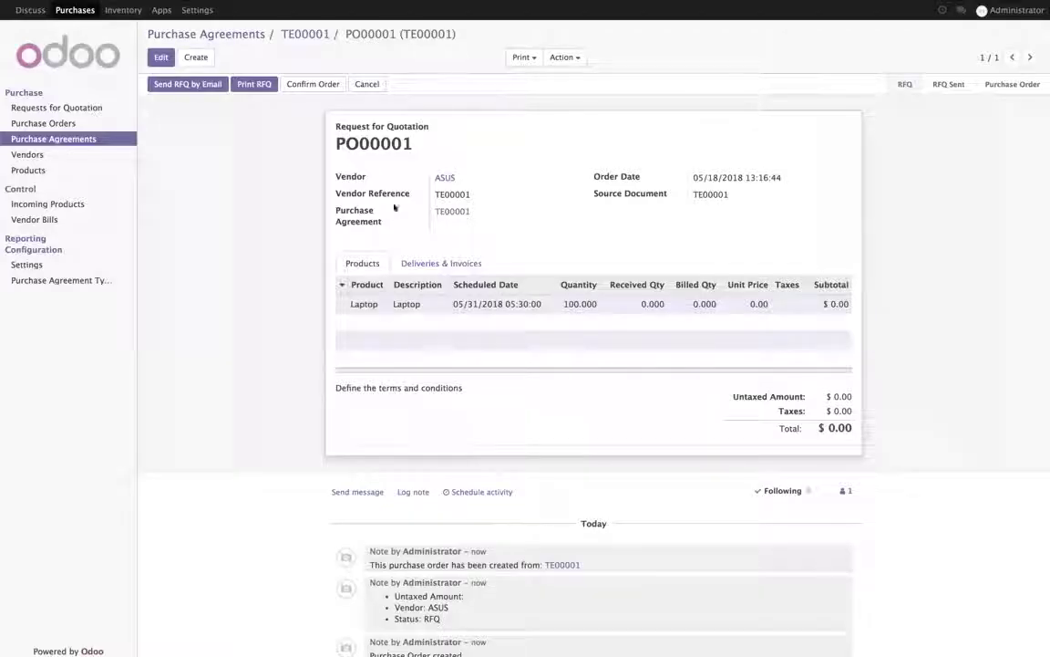
# Step: Create another quotation from tender TE00001 for a new vendor named China Export and save it
pyautogui.click(303, 34)
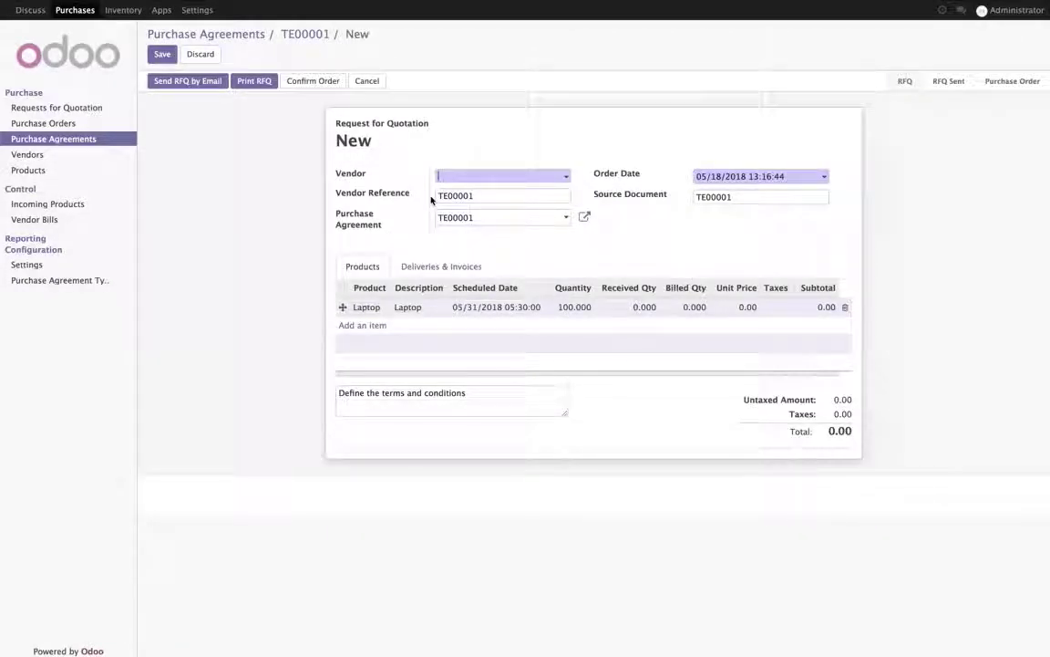
pyautogui.write('China ')
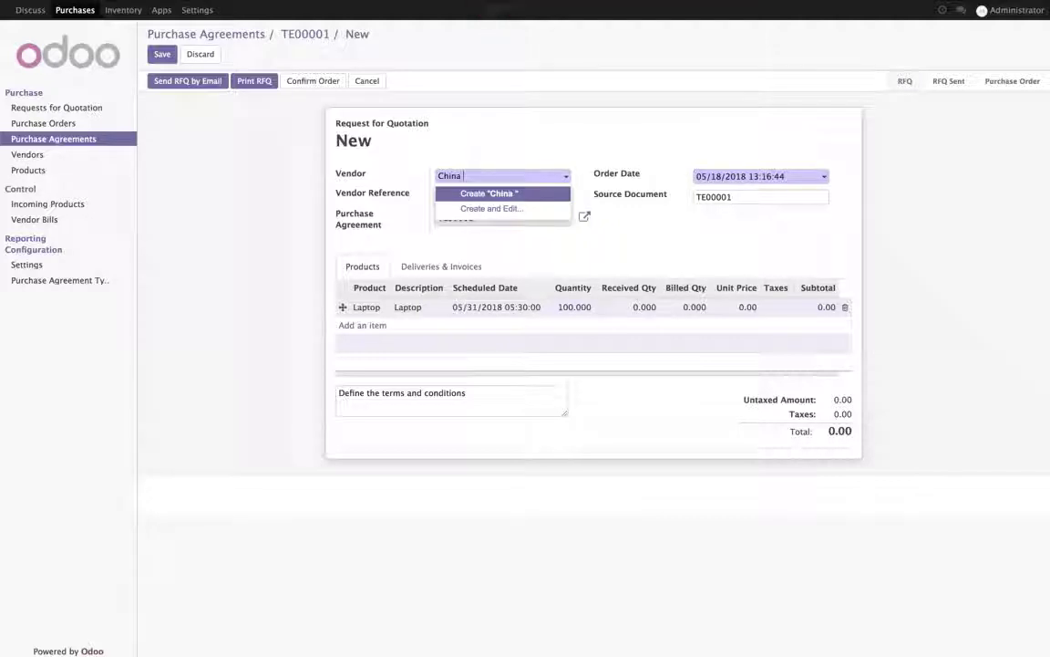
pyautogui.write('Export')
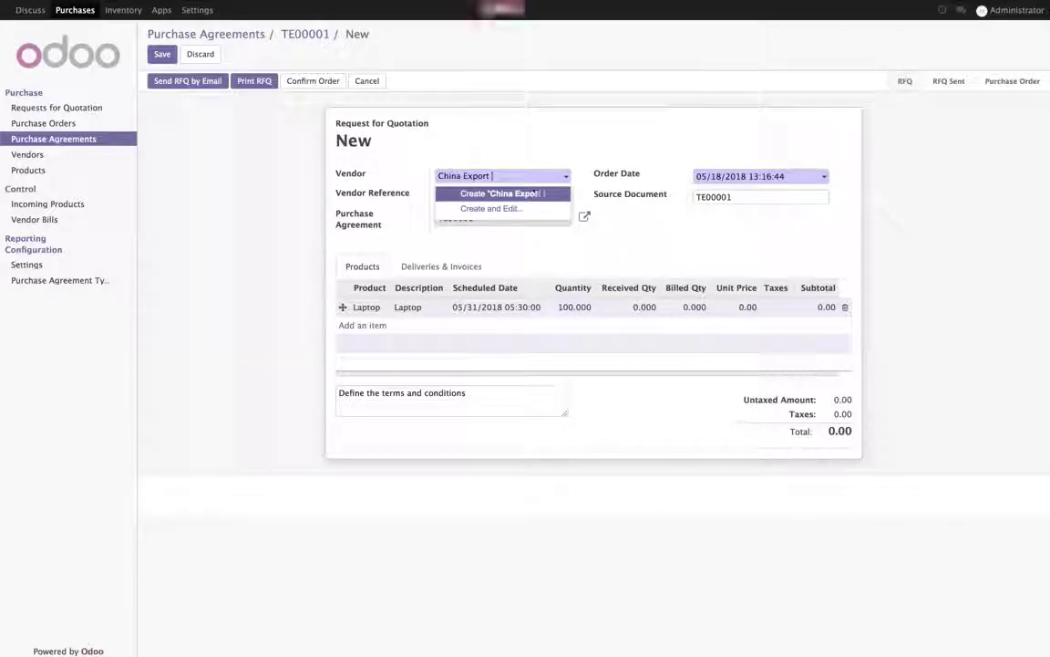
pyautogui.press('Return')
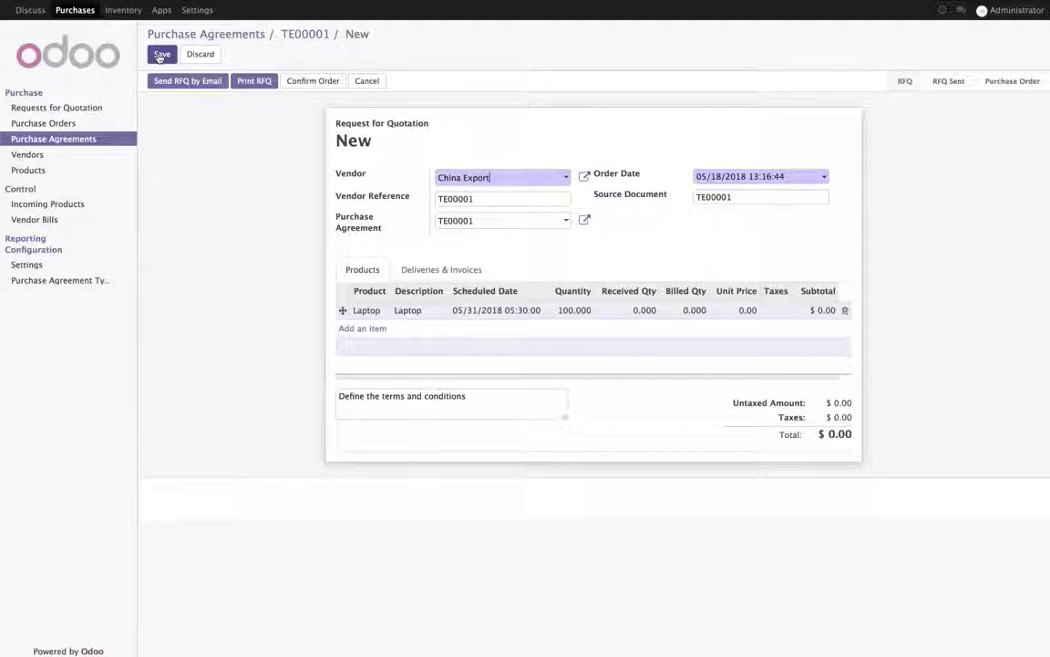
pyautogui.click(161, 55)
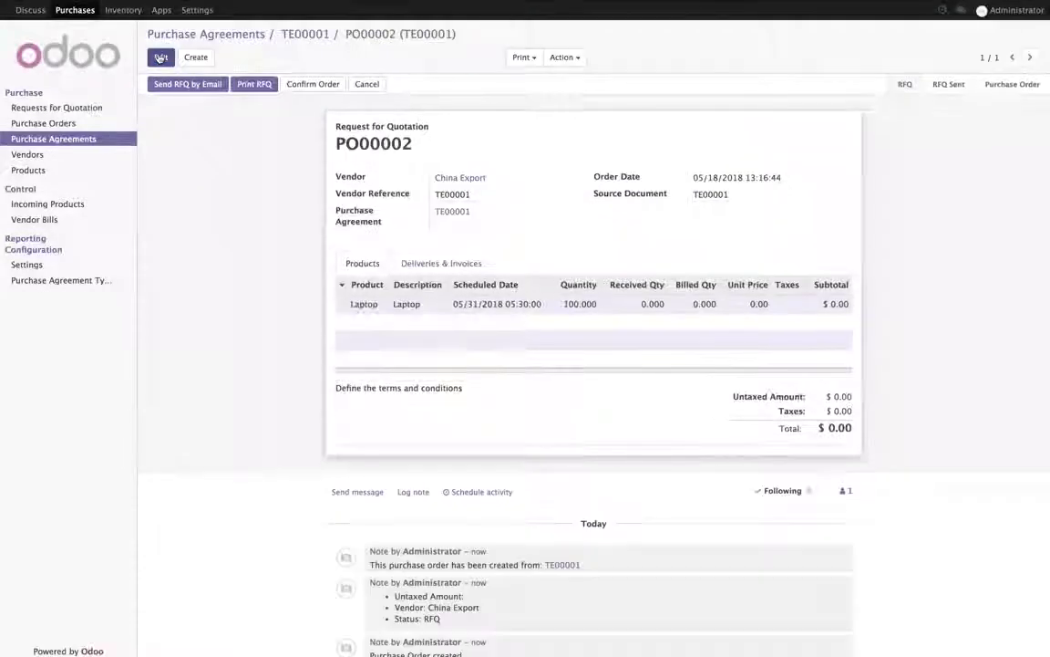
# Step: Print the China Export request for quotation, view its PDF and close both quotation PDFs
pyautogui.click(263, 87)
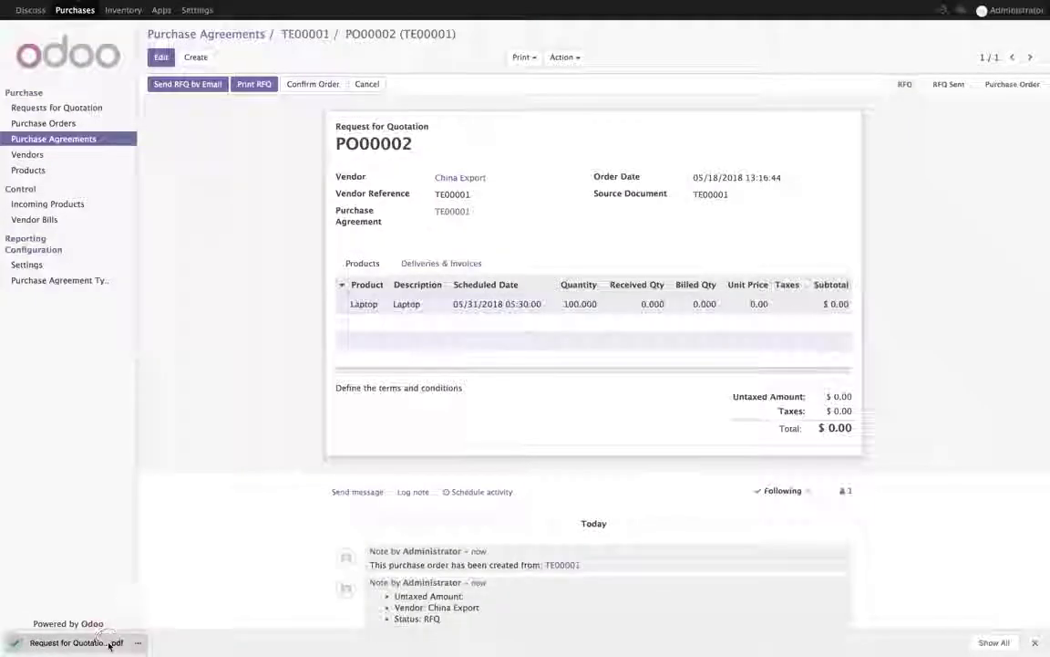
pyautogui.click(109, 644)
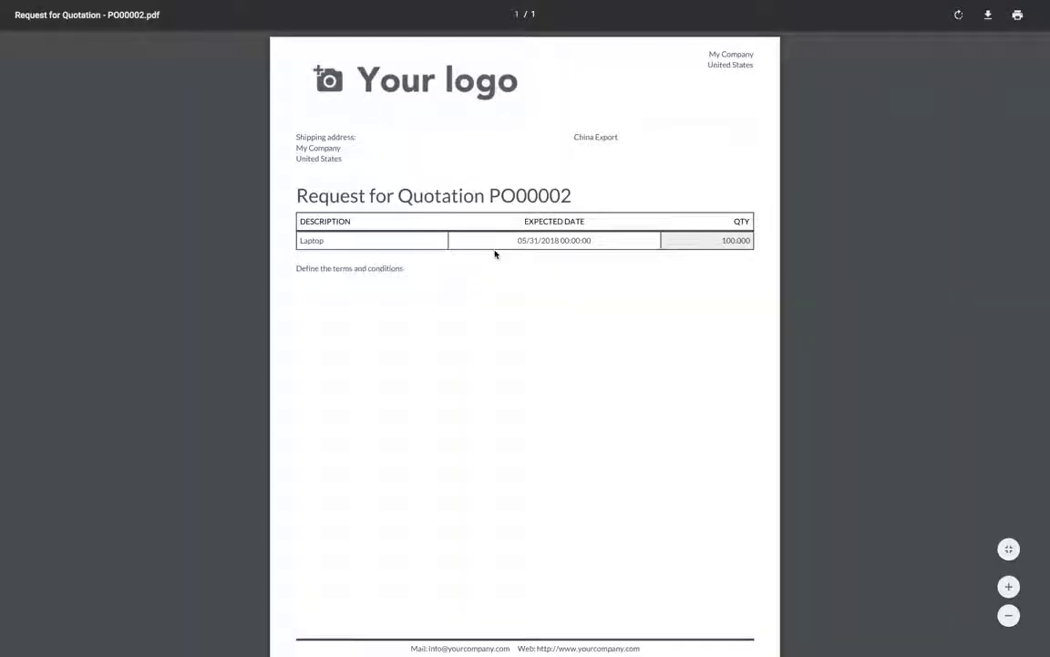
pyautogui.click(397, 25)
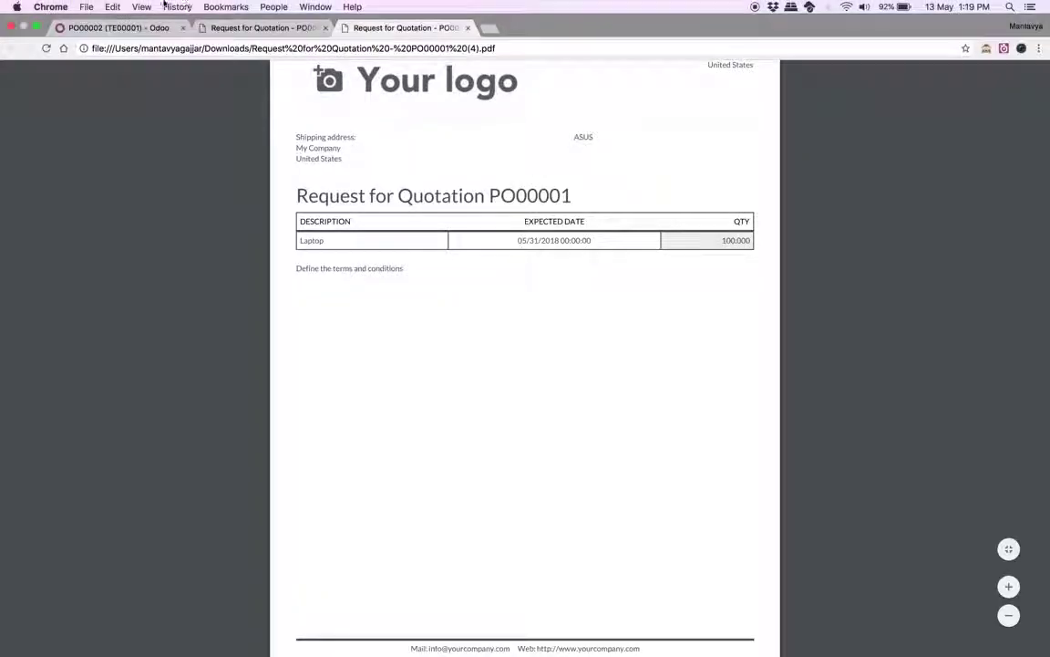
pyautogui.click(329, 30)
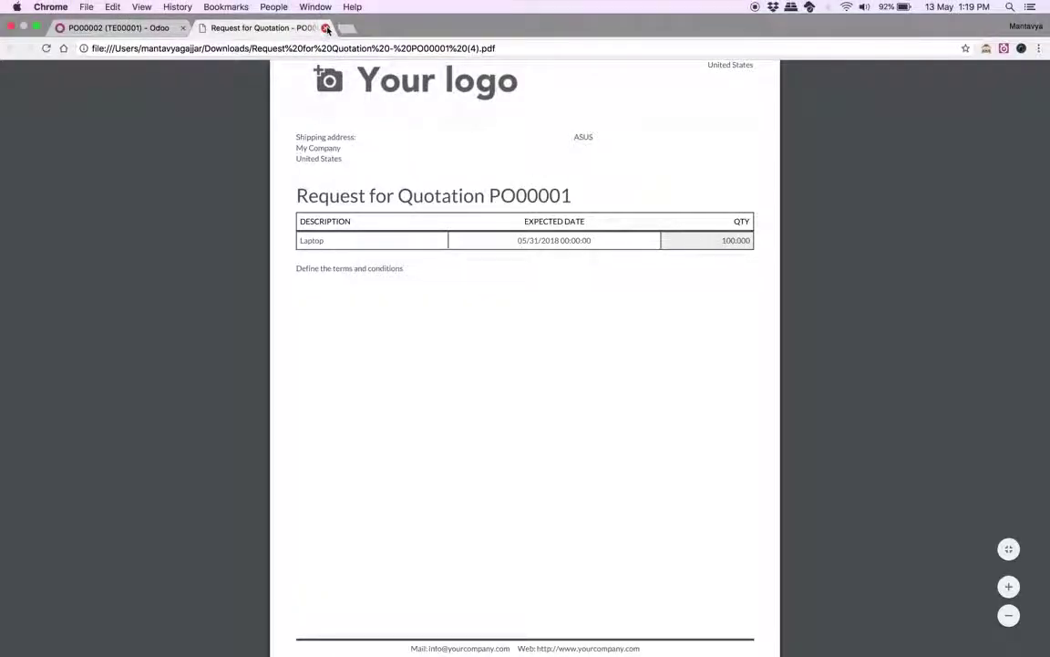
pyautogui.click(328, 29)
# Step: Review the list of quotations linked to tender TE00001 and return to the tender
pyautogui.click(314, 35)
pyautogui.click(809, 132)
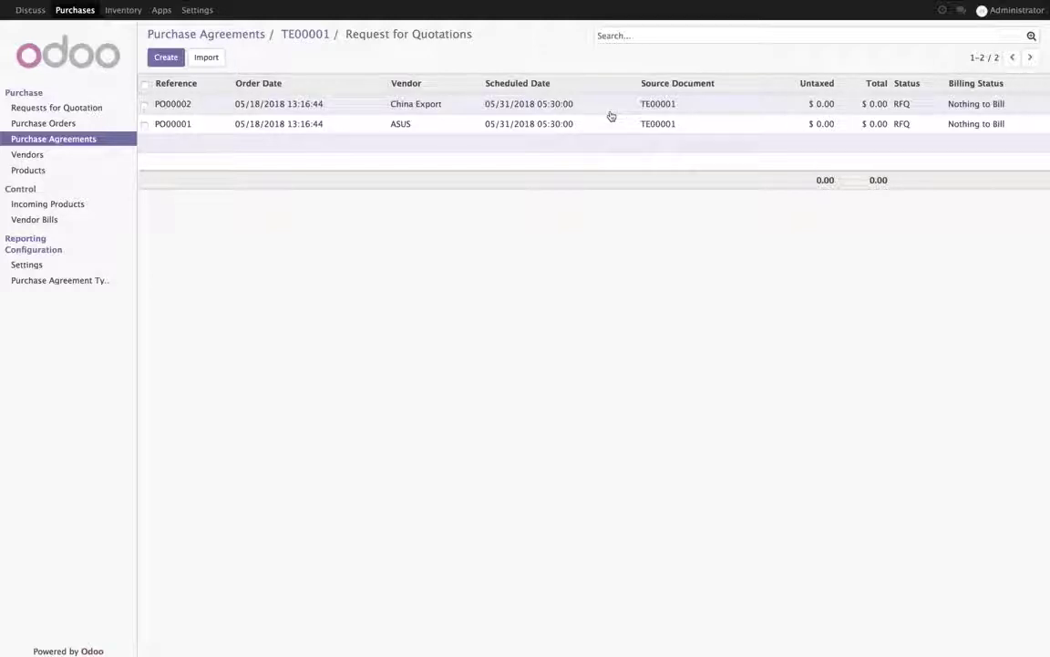
pyautogui.click(312, 38)
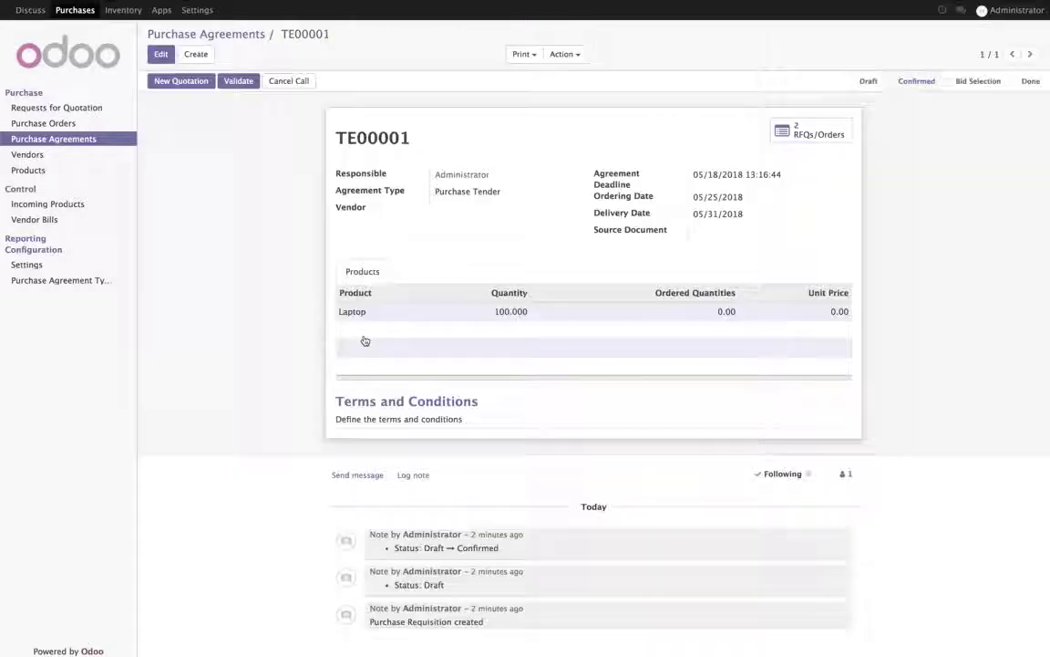
# Step: Log the note "we get price from both supplier" on tender TE00001
pyautogui.click(411, 471)
pyautogui.write('Wi')
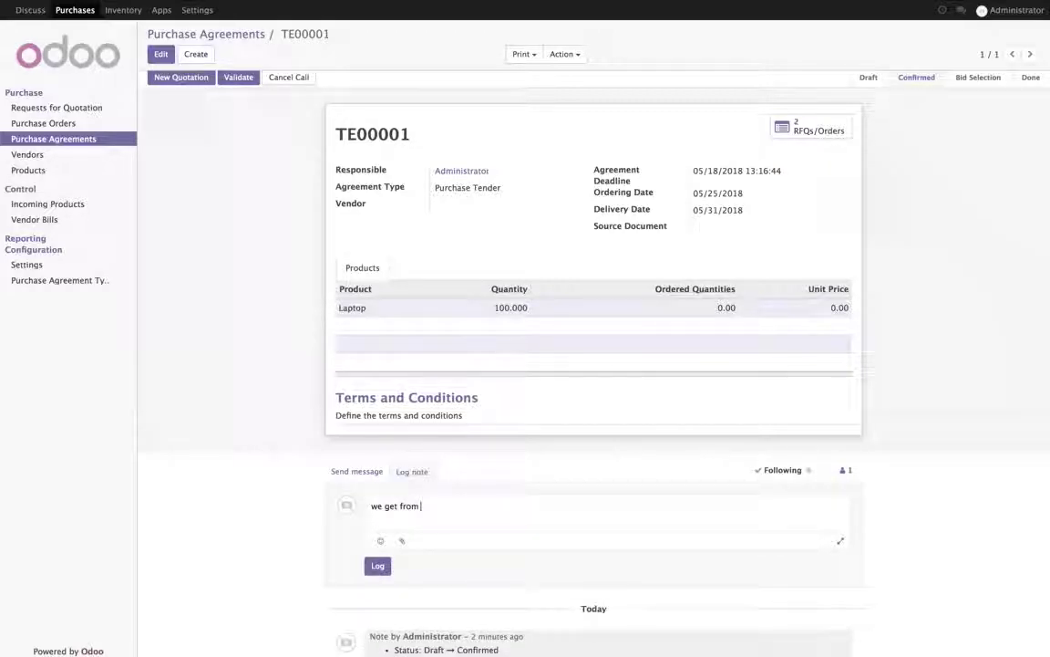
pyautogui.press('BackSpace')
pyautogui.press('BackSpace')
pyautogui.press('BackSpace')
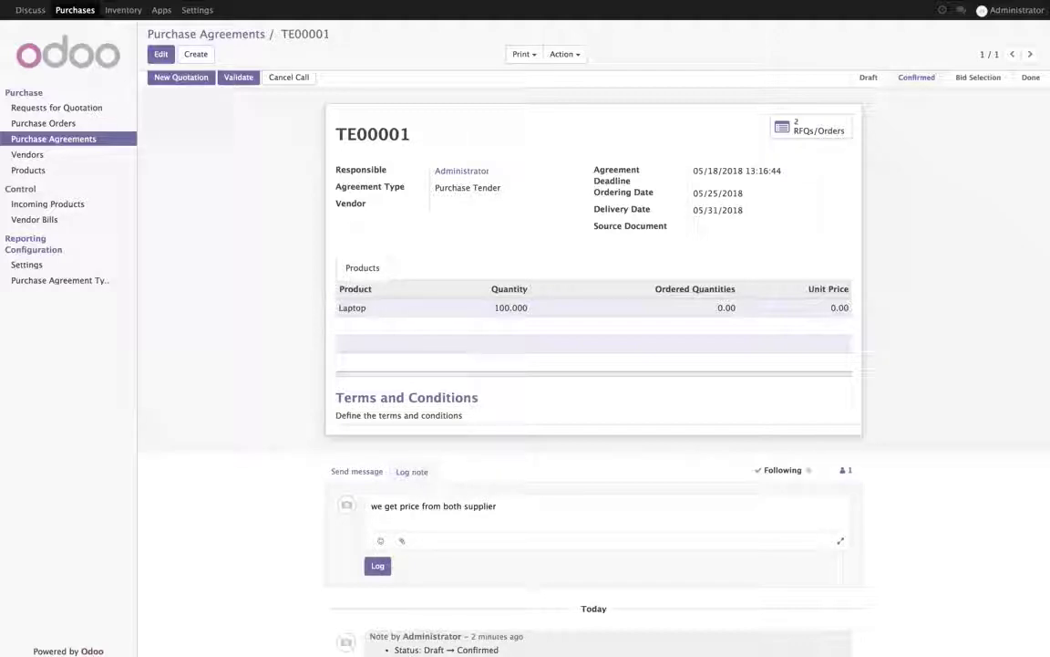
pyautogui.click(376, 565)
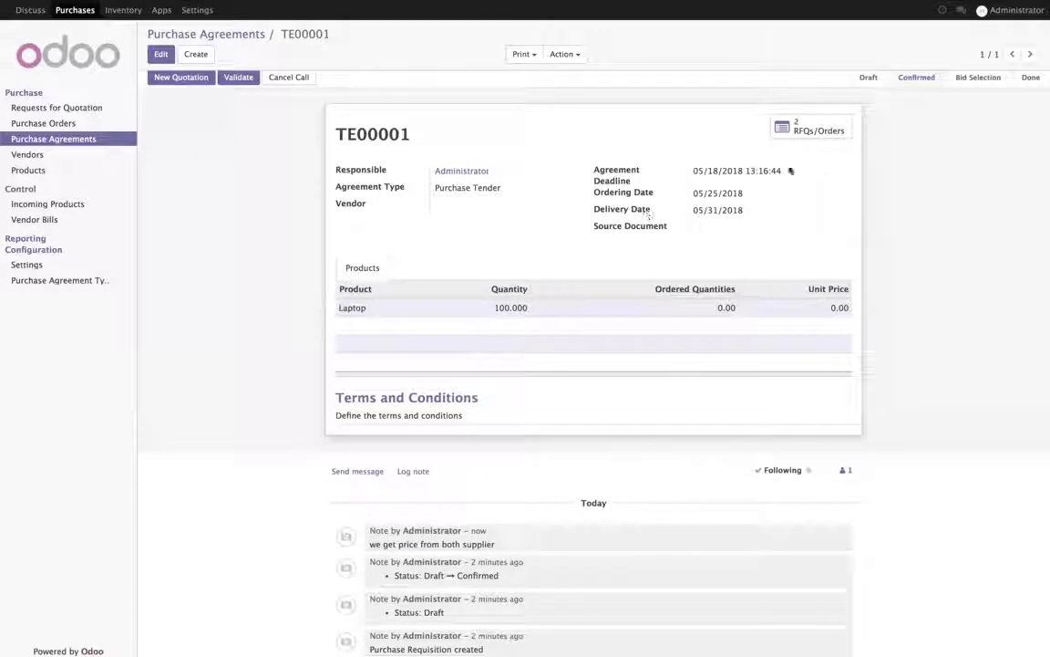
# Step: Set the Laptop unit price to 690 on the tender's China Export quotation and save it
pyautogui.click(814, 132)
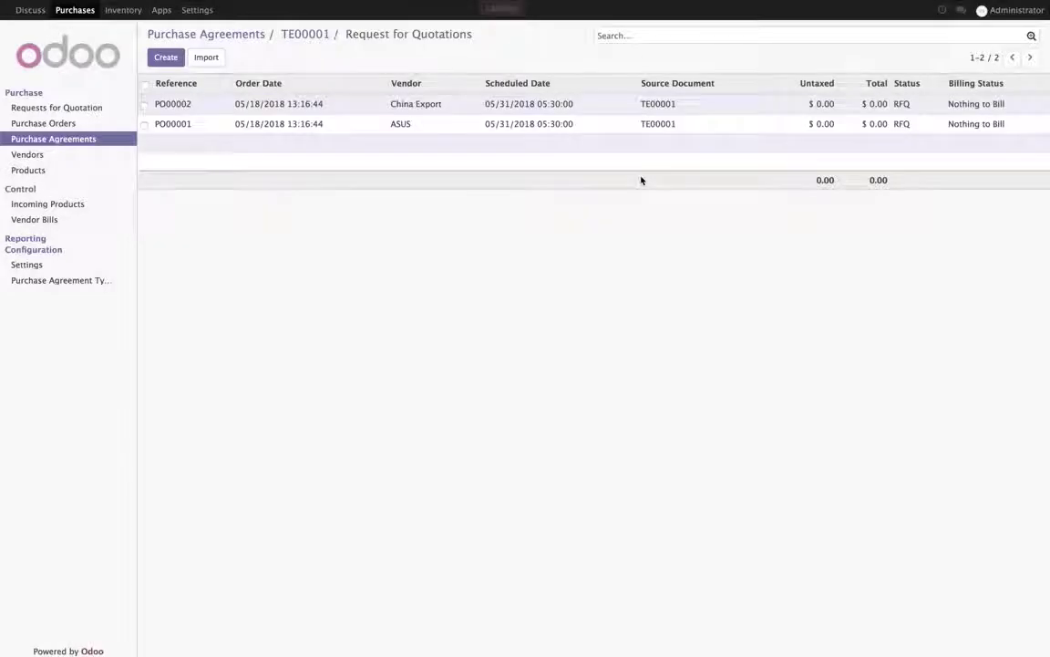
pyautogui.click(670, 106)
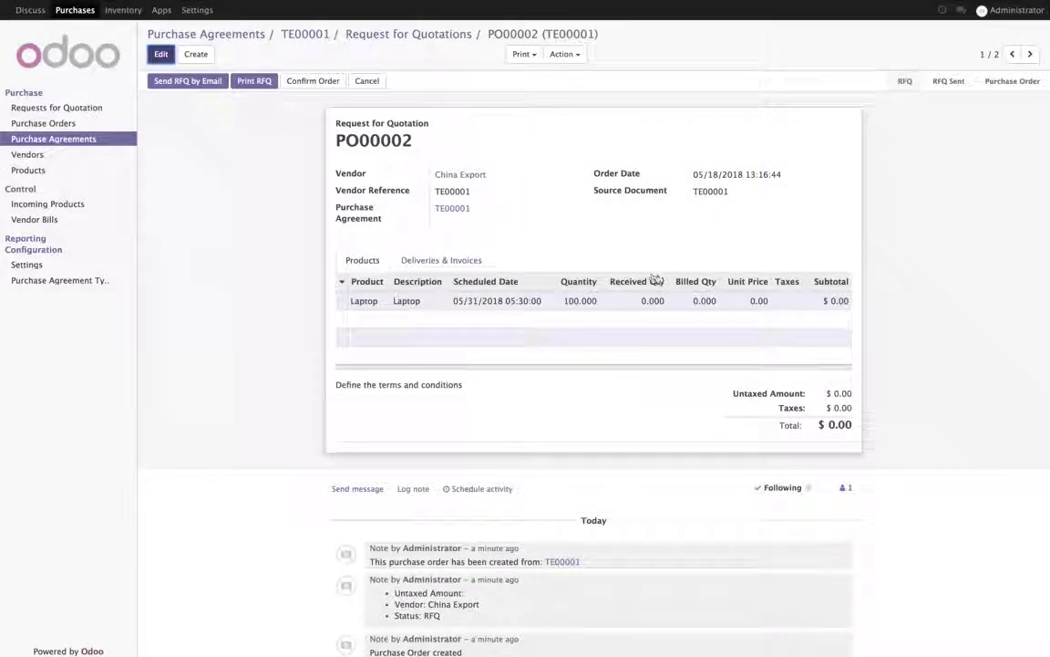
pyautogui.hotkey('alt', 'a')
pyautogui.click(700, 314)
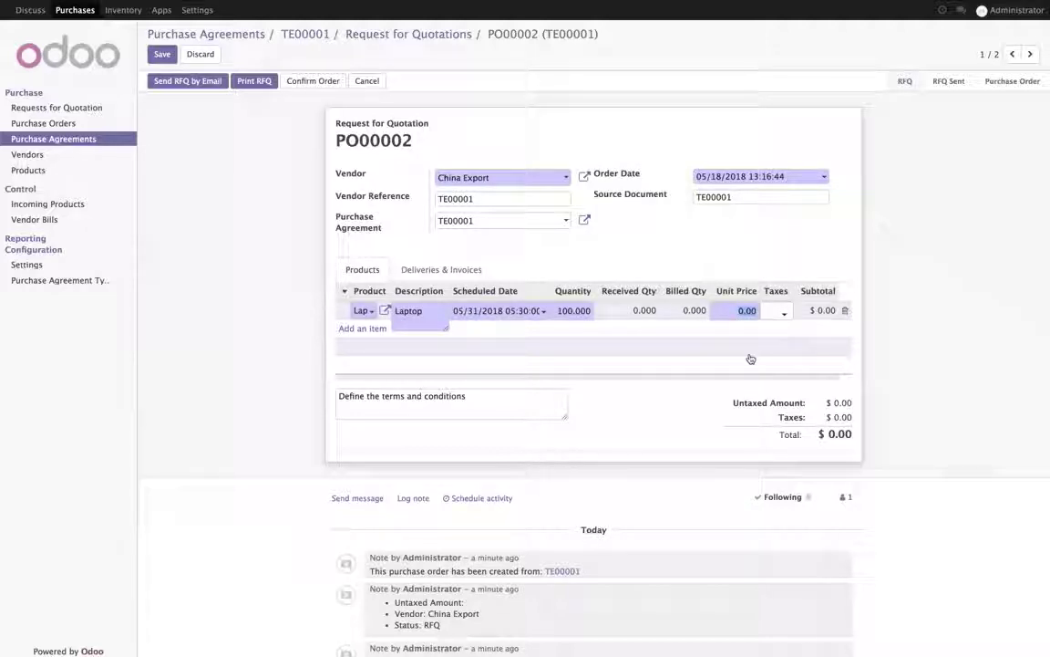
pyautogui.write('690')
pyautogui.click(825, 302)
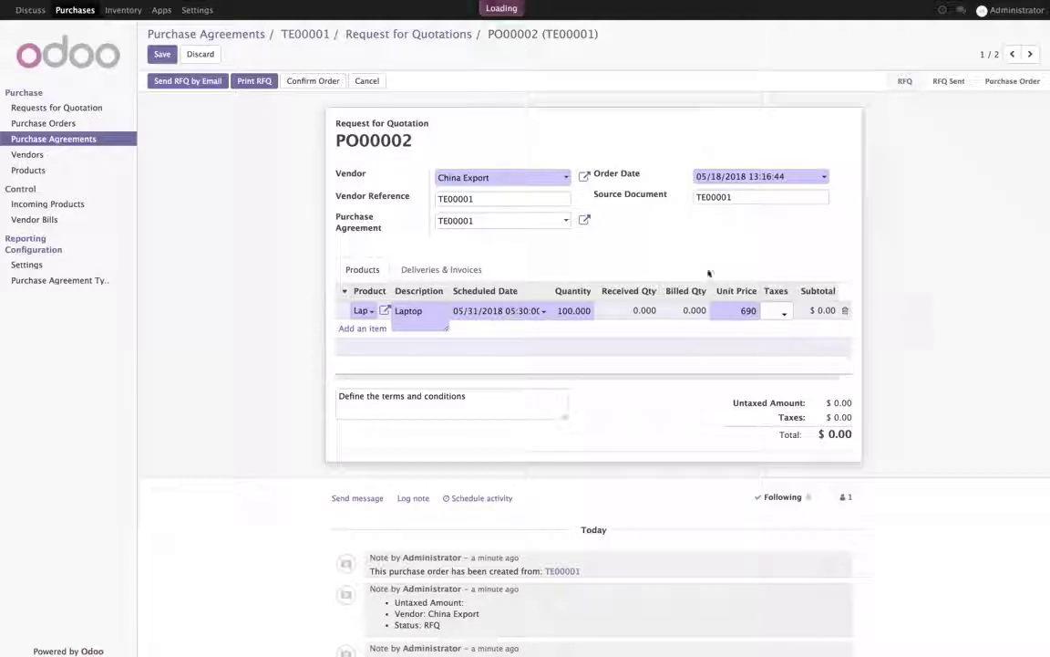
pyautogui.click(167, 58)
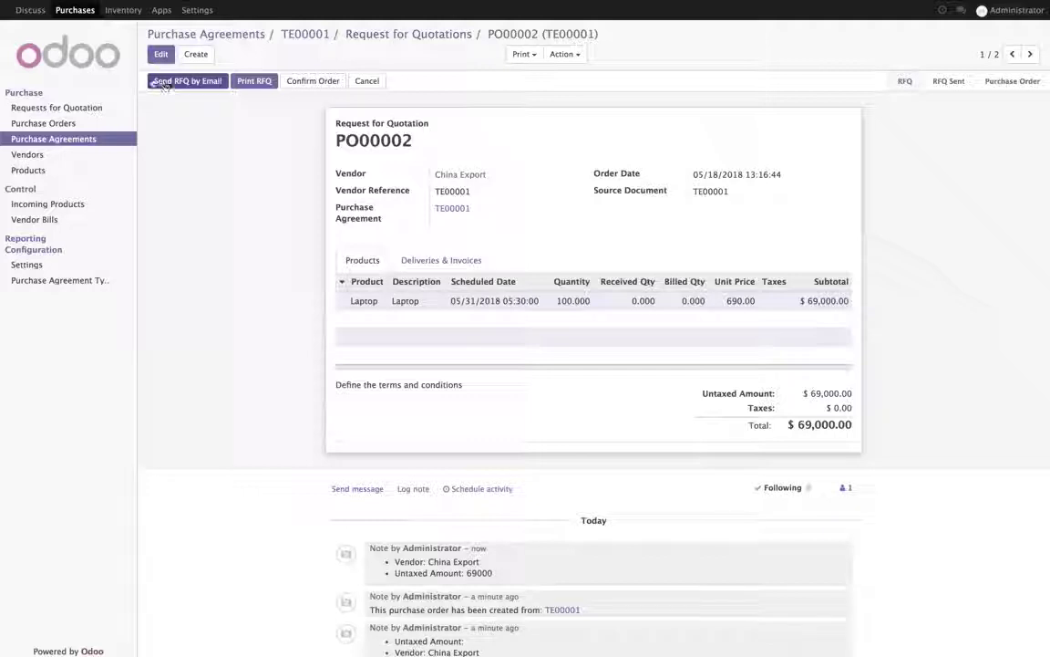
# Step: Apply Tax 15.00% to the Laptop line of the China Export quotation and save it
pyautogui.click(159, 53)
pyautogui.click(773, 310)
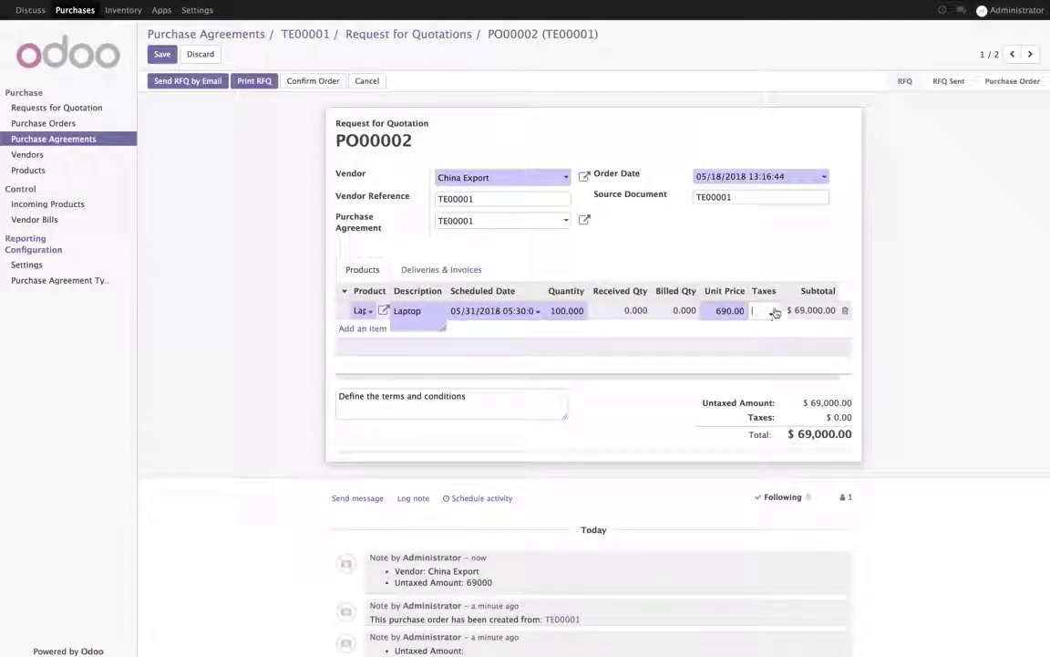
pyautogui.click(775, 331)
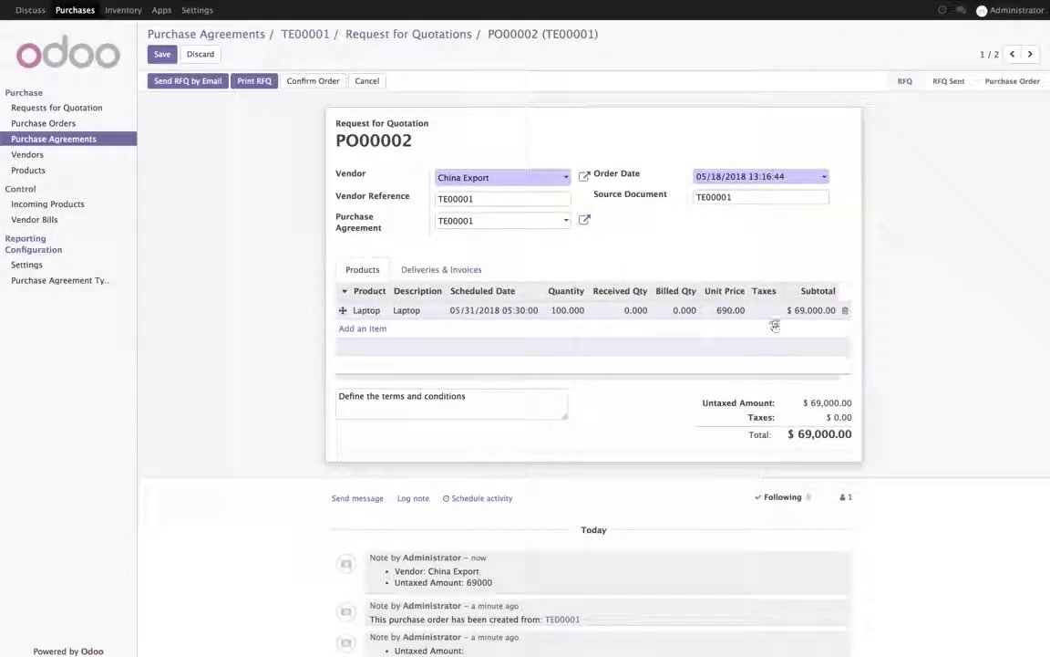
pyautogui.click(774, 311)
pyautogui.click(893, 345)
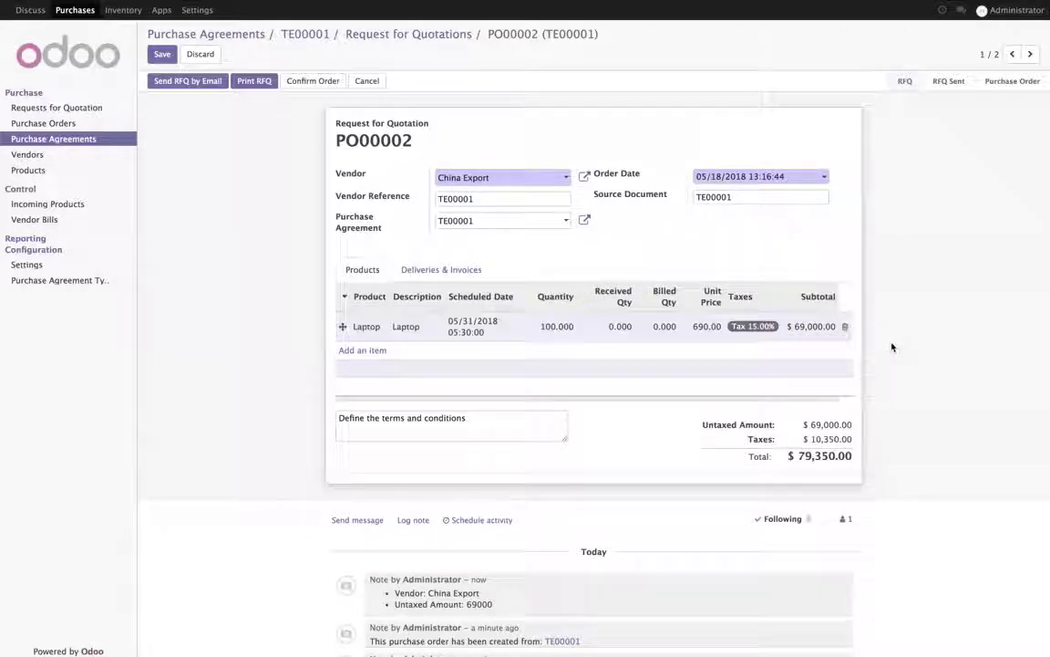
pyautogui.click(159, 54)
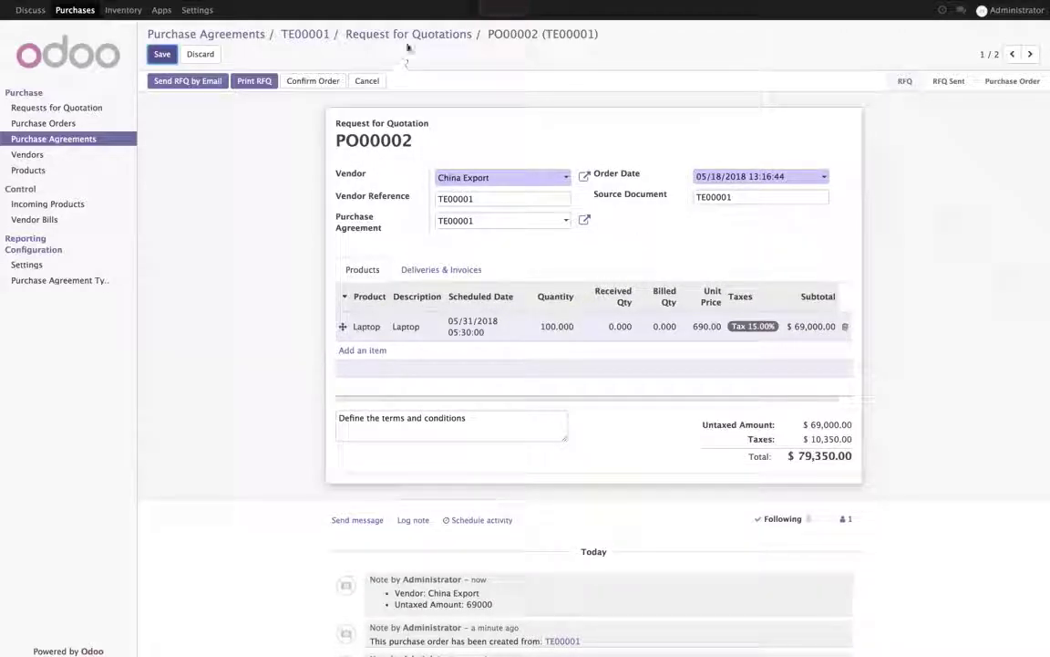
# Step: On the tender's ASUS quotation, apply Tax 15.00% to the Laptop line, set its unit price to 640 and save
pyautogui.click(406, 40)
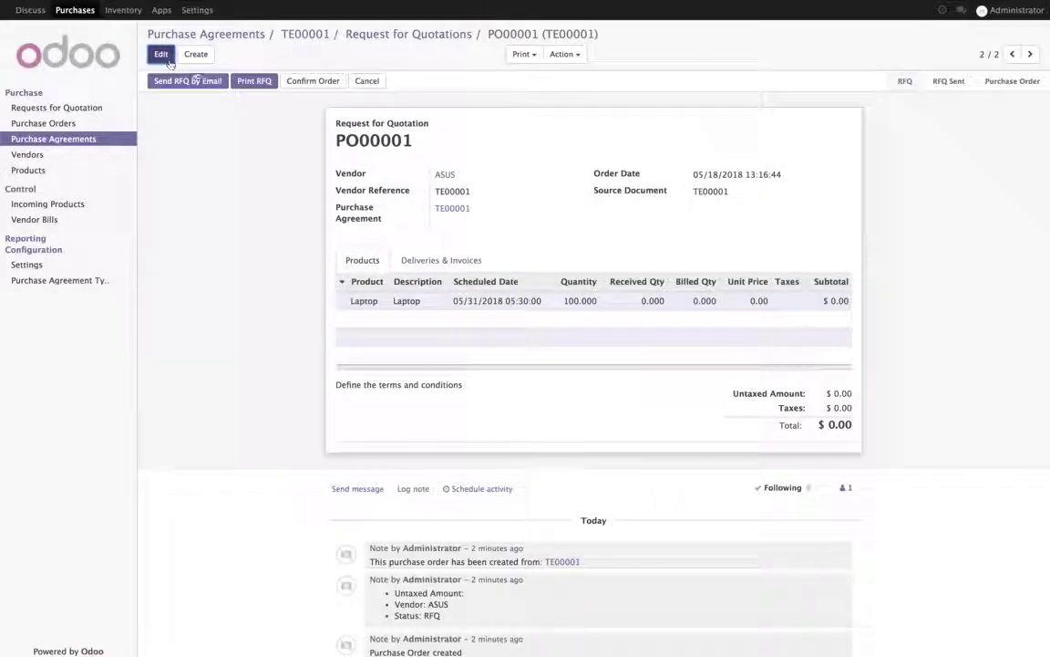
pyautogui.hotkey('alt', 'a')
pyautogui.click(781, 312)
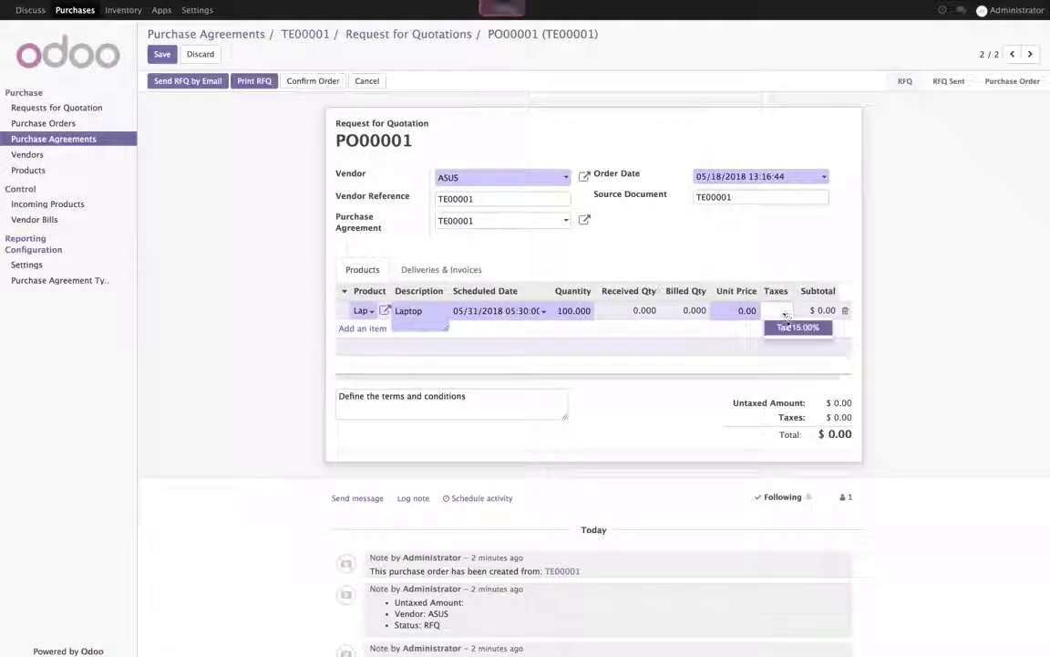
pyautogui.click(753, 310)
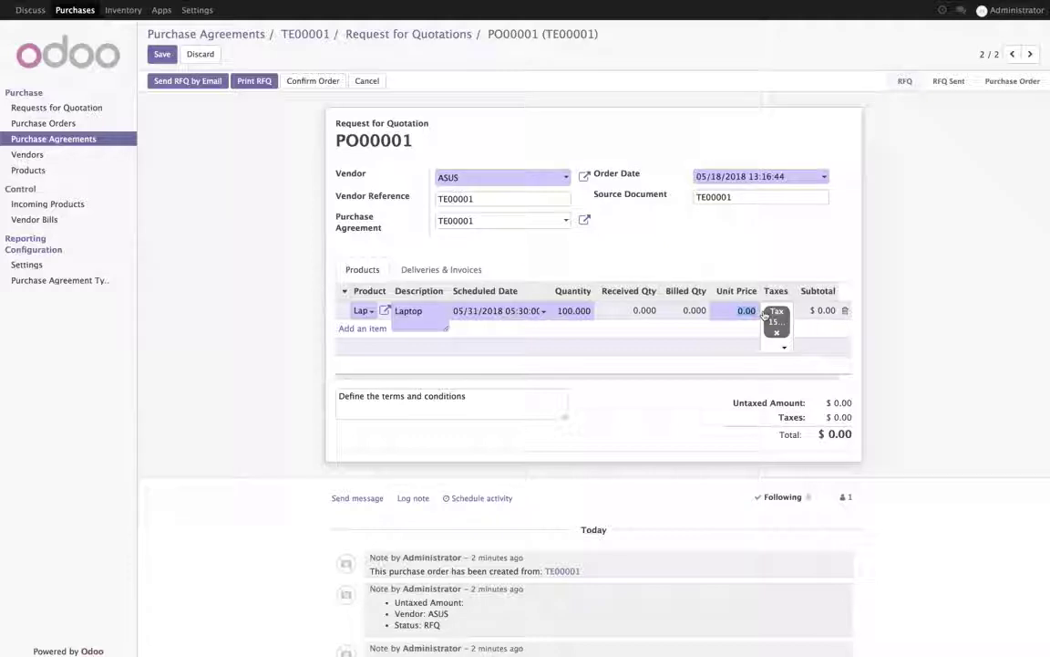
pyautogui.write('640')
pyautogui.click(239, 157)
pyautogui.click(162, 55)
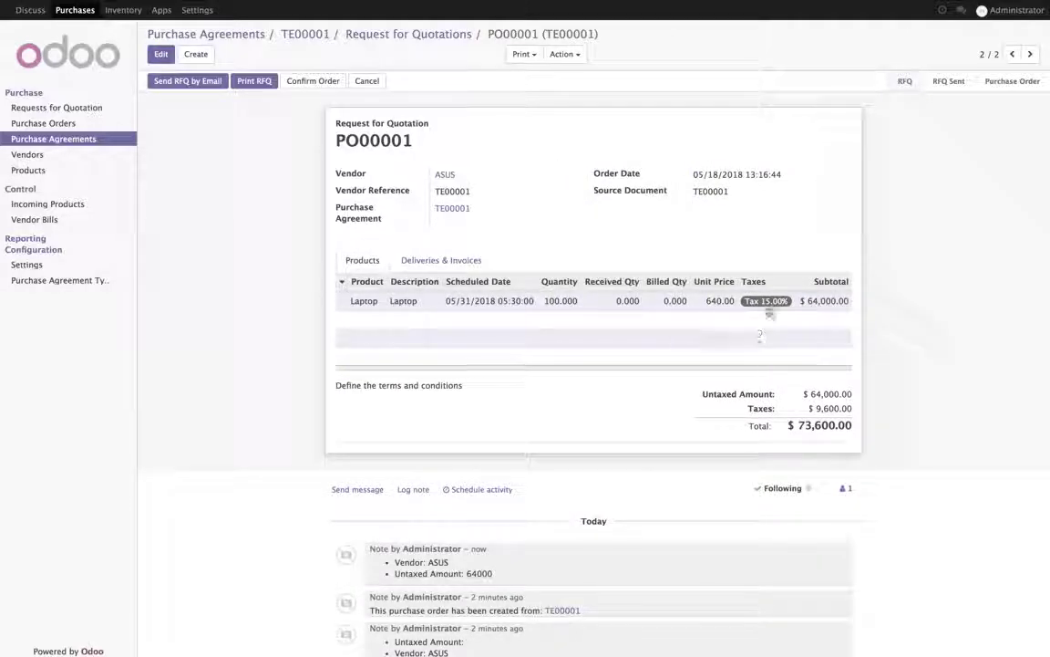
# Step: From the tender's quotation list, reopen the ASUS quotation, log the note "we confirm ASUS's purchase order." and confirm the order
pyautogui.click(417, 35)
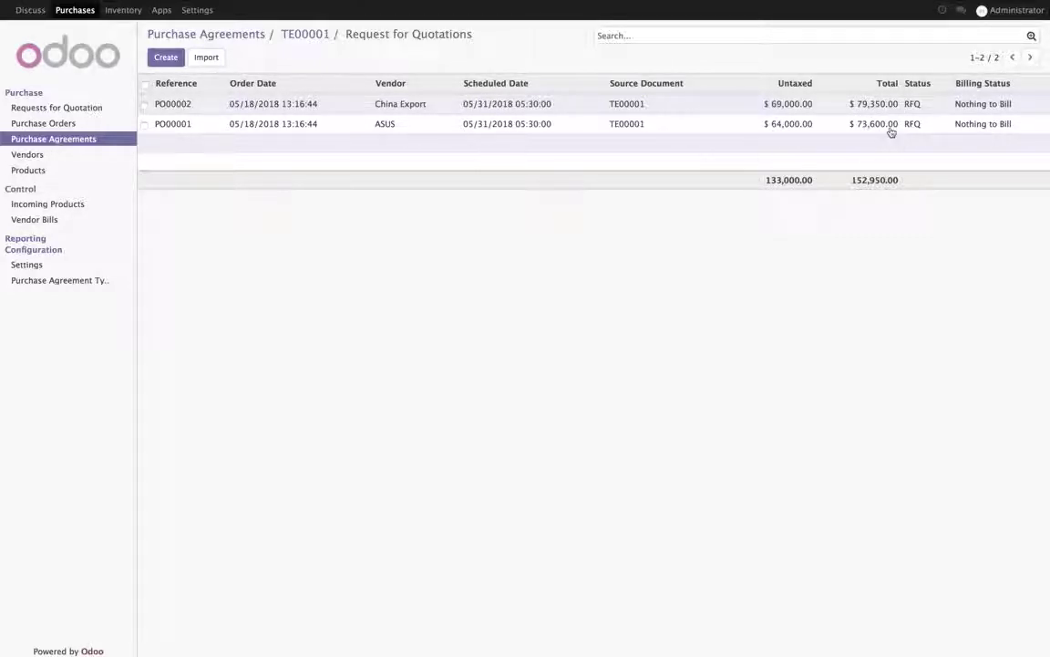
pyautogui.click(796, 126)
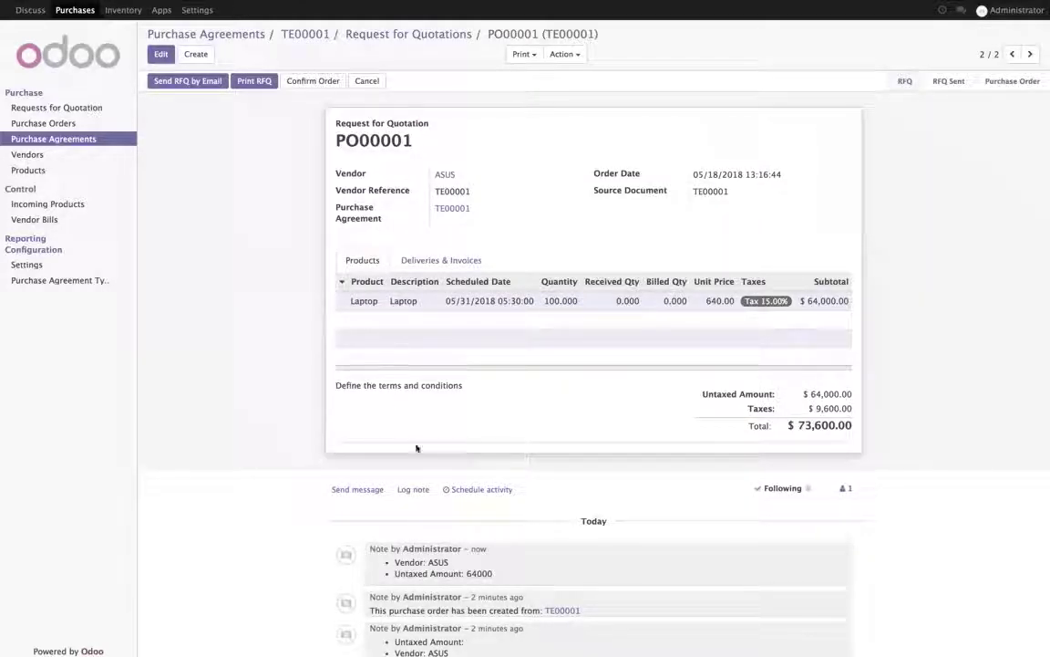
pyautogui.click(416, 490)
pyautogui.write('W')
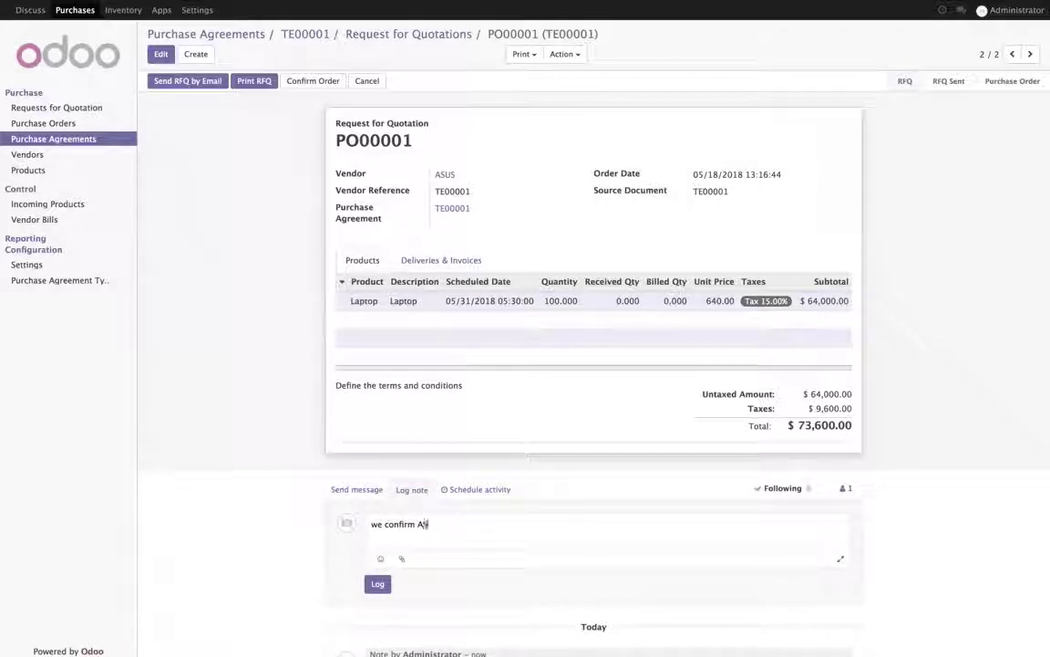
pyautogui.write("e confirm ASUS's tender")
pyautogui.click(378, 583)
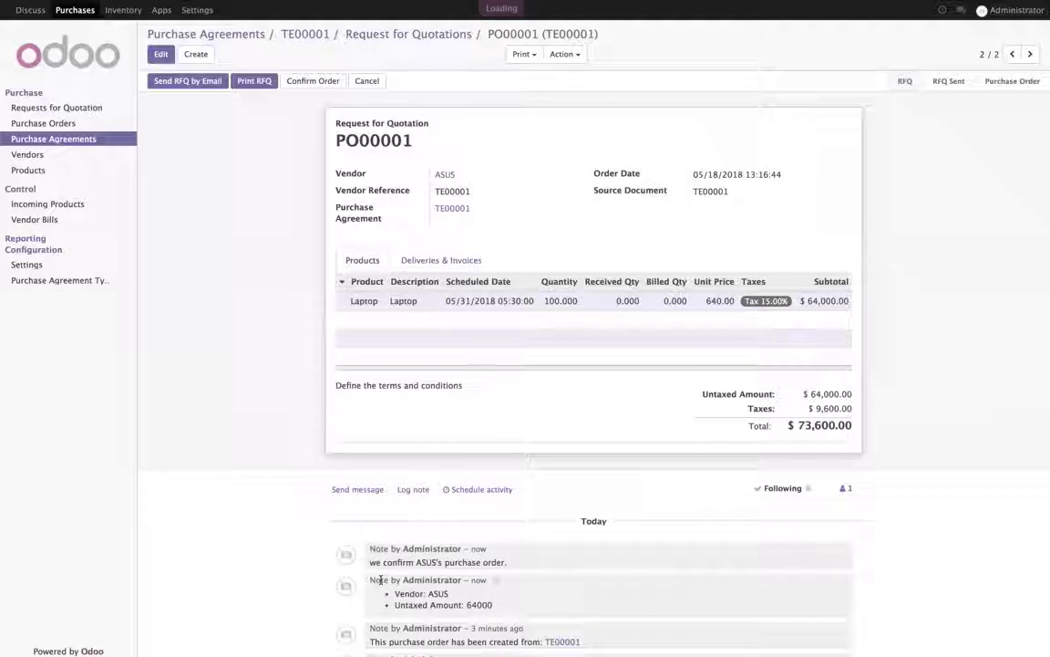
pyautogui.click(320, 81)
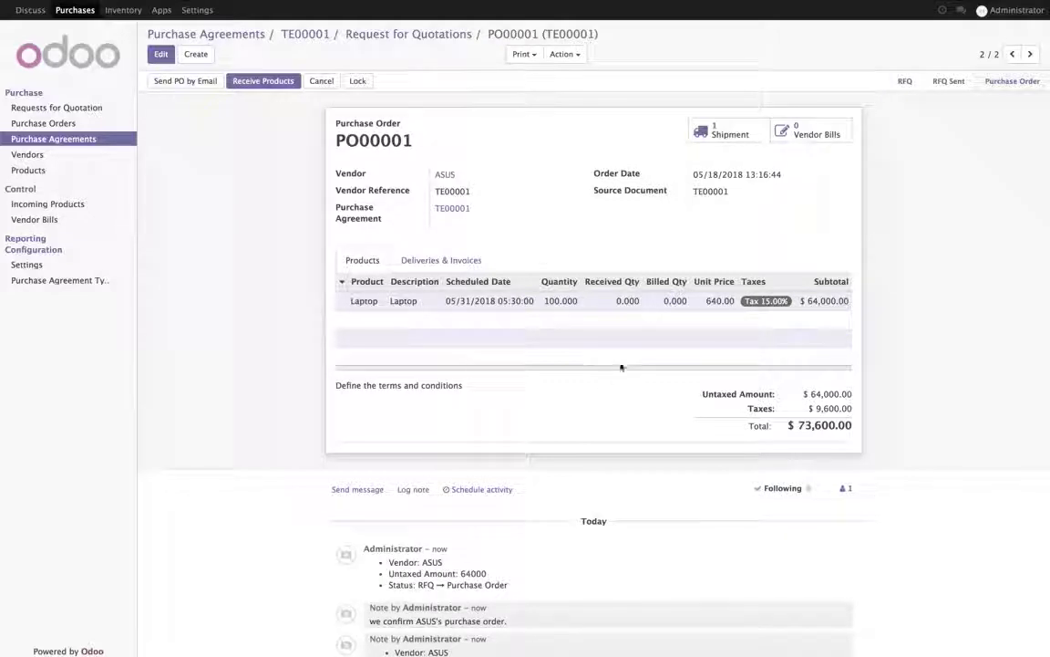
# Step: Review the statuses of both quotations and tender TE00001, including the overall lists of purchase agreements, requests for quotation and purchase orders
pyautogui.click(442, 35)
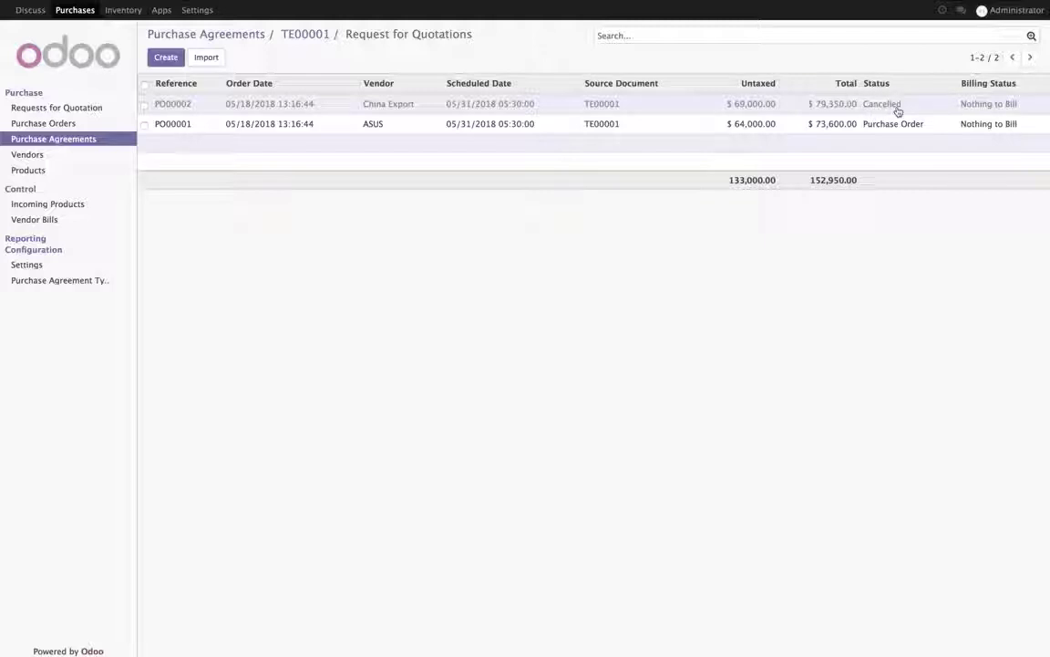
pyautogui.click(306, 35)
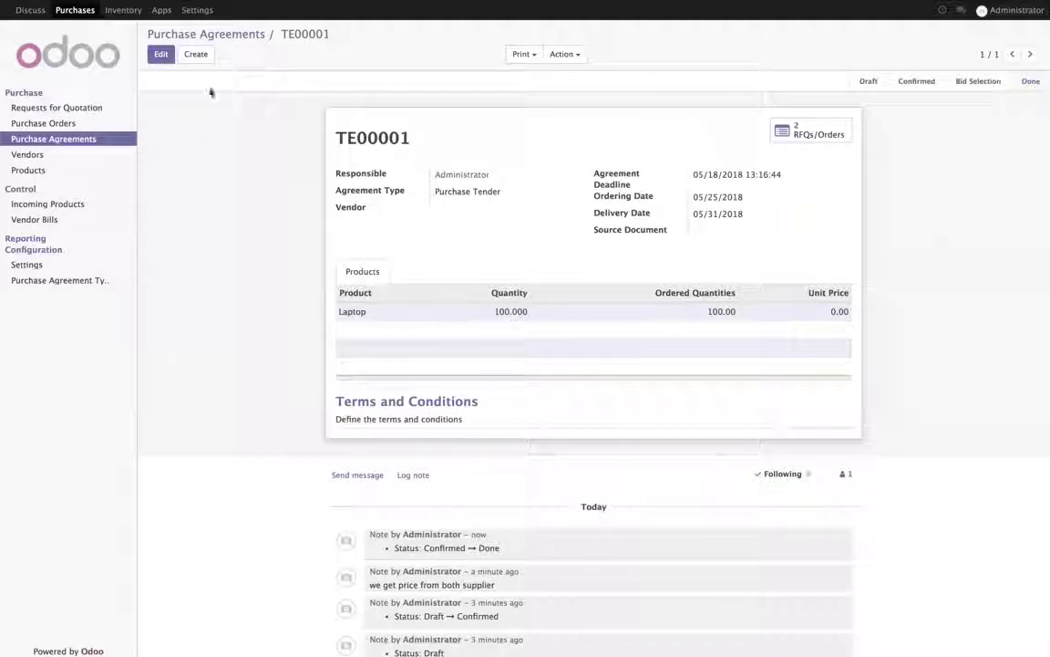
pyautogui.click(190, 34)
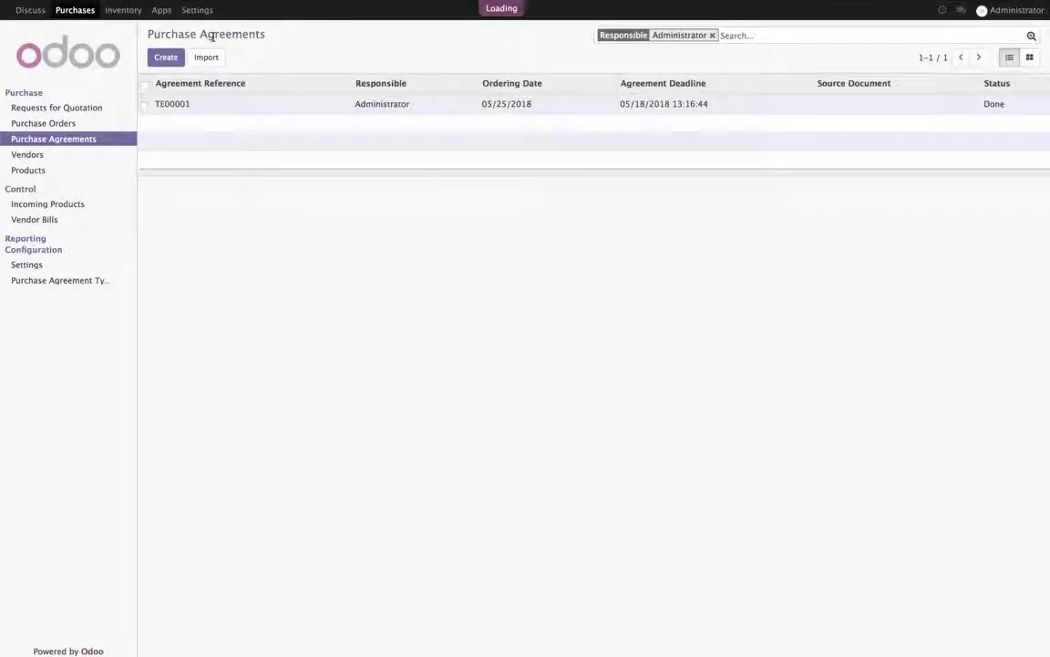
pyautogui.click(64, 109)
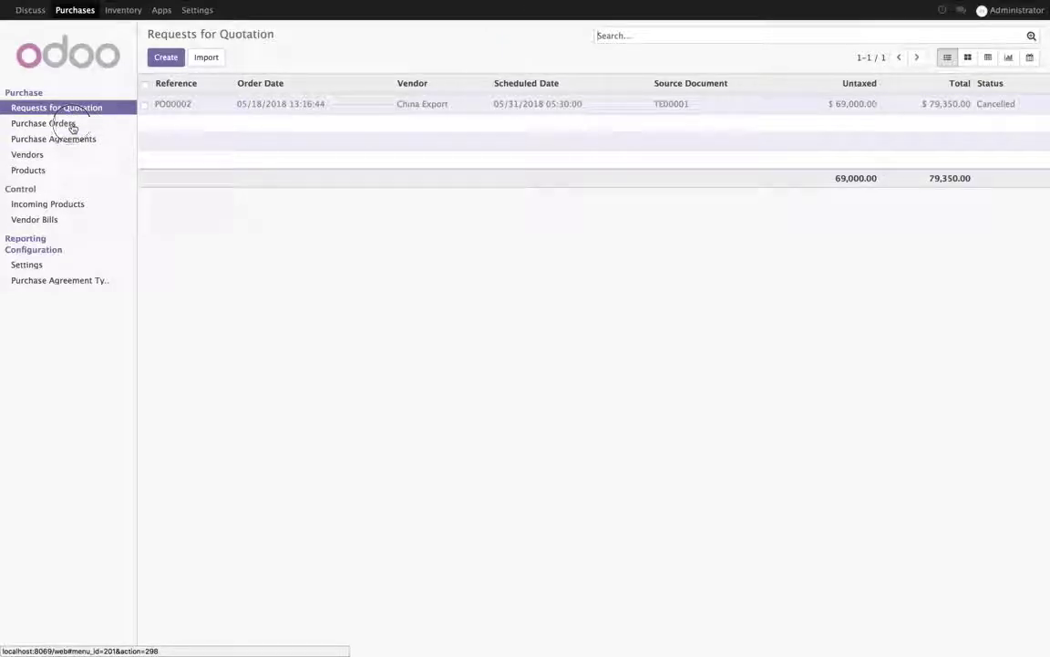
pyautogui.click(71, 124)
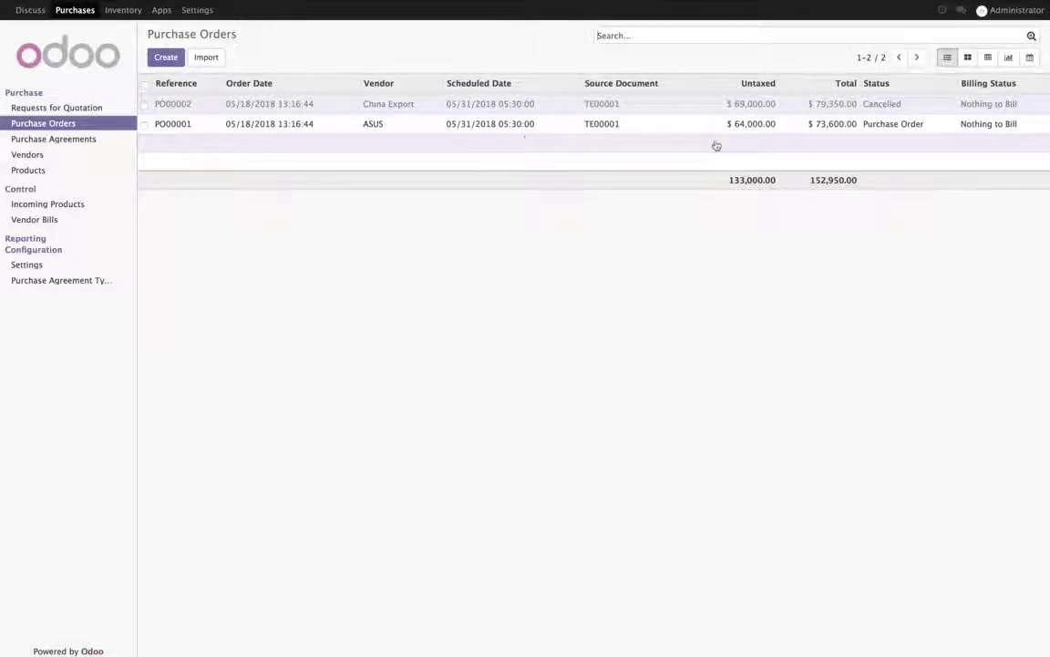